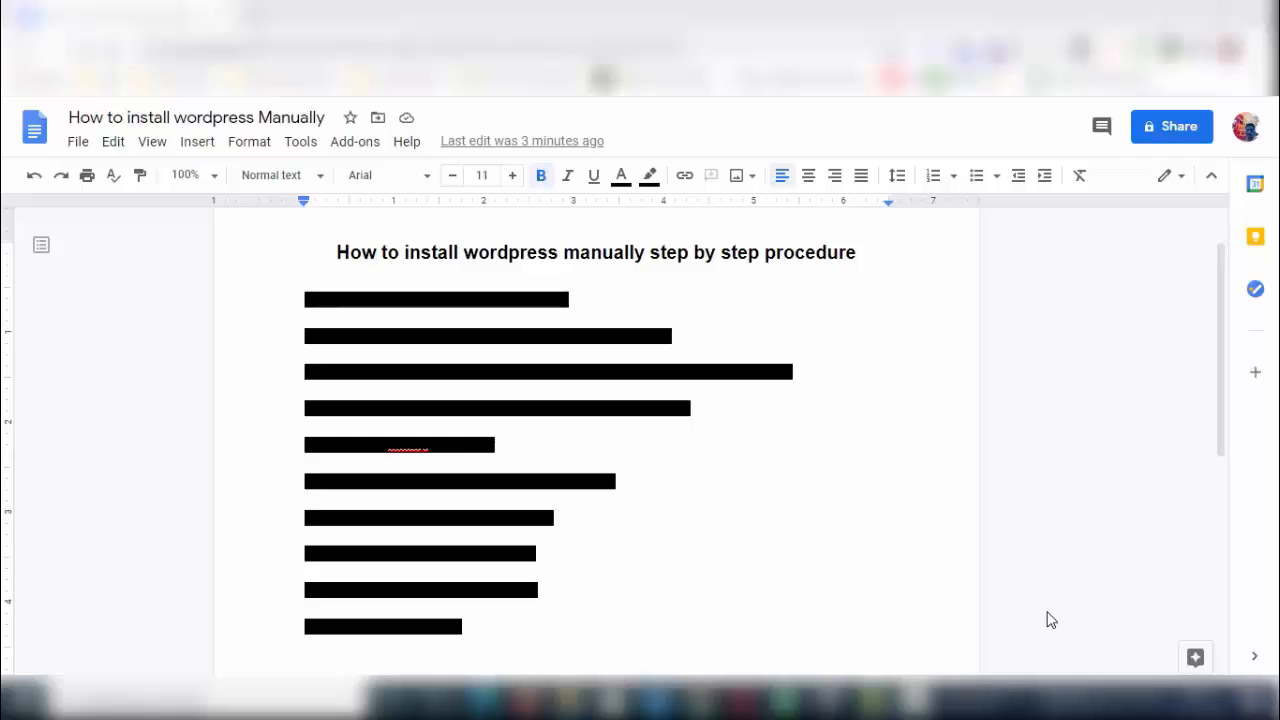
pyautogui.moveTo(405, 298); pyautogui.dragTo(570, 299)
pyautogui.click(572, 300)
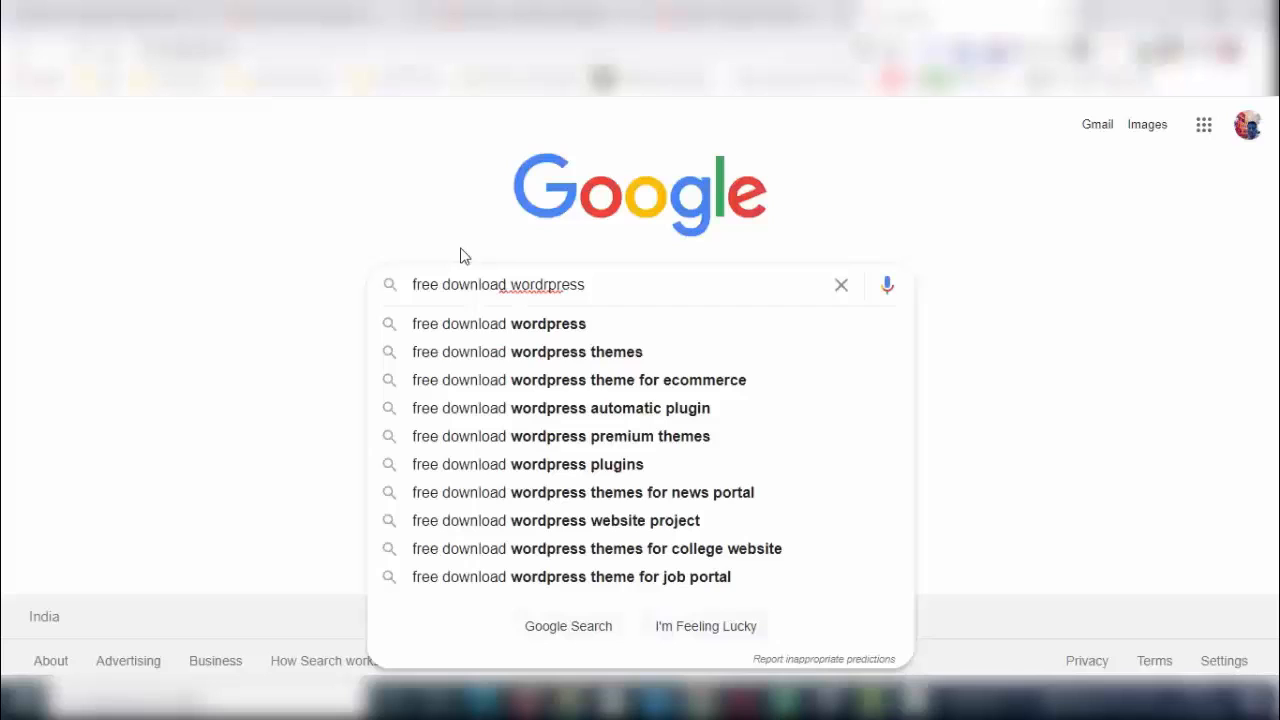
# Search Google for "free download wordpress" and download WordPress 5.5.3 from the Get WordPress page
pyautogui.click(490, 325)
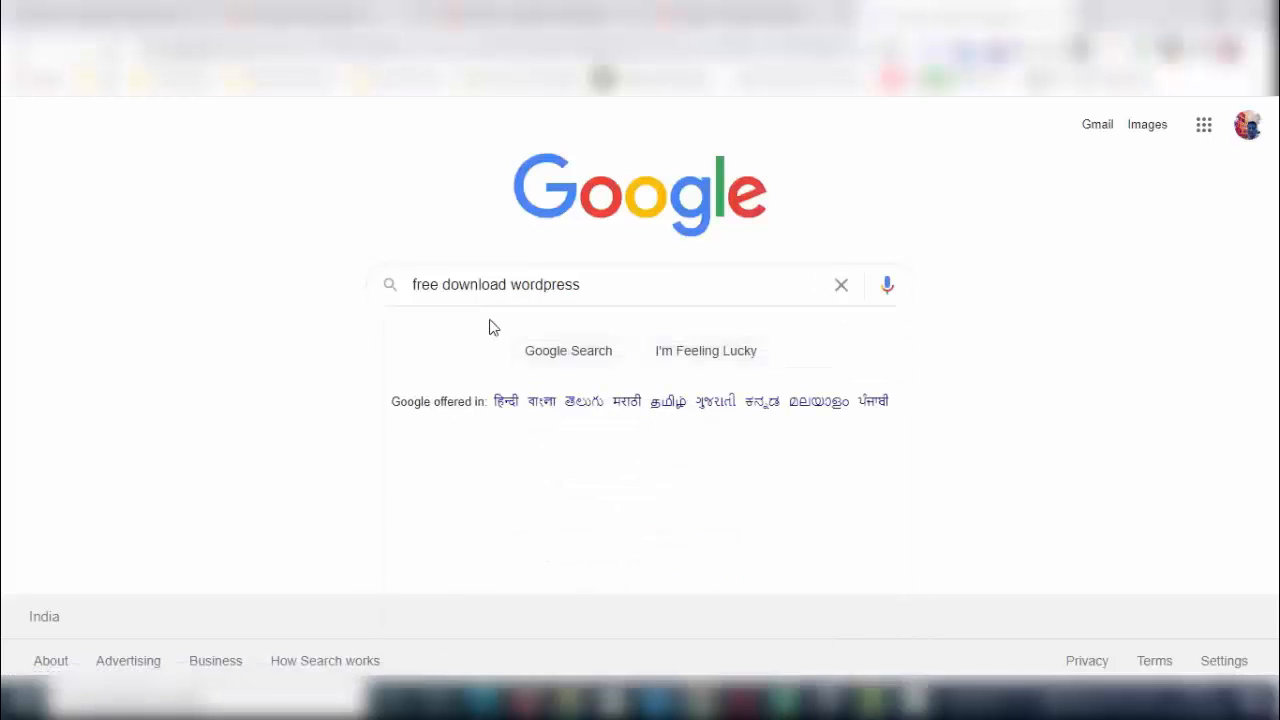
pyautogui.click(363, 291)
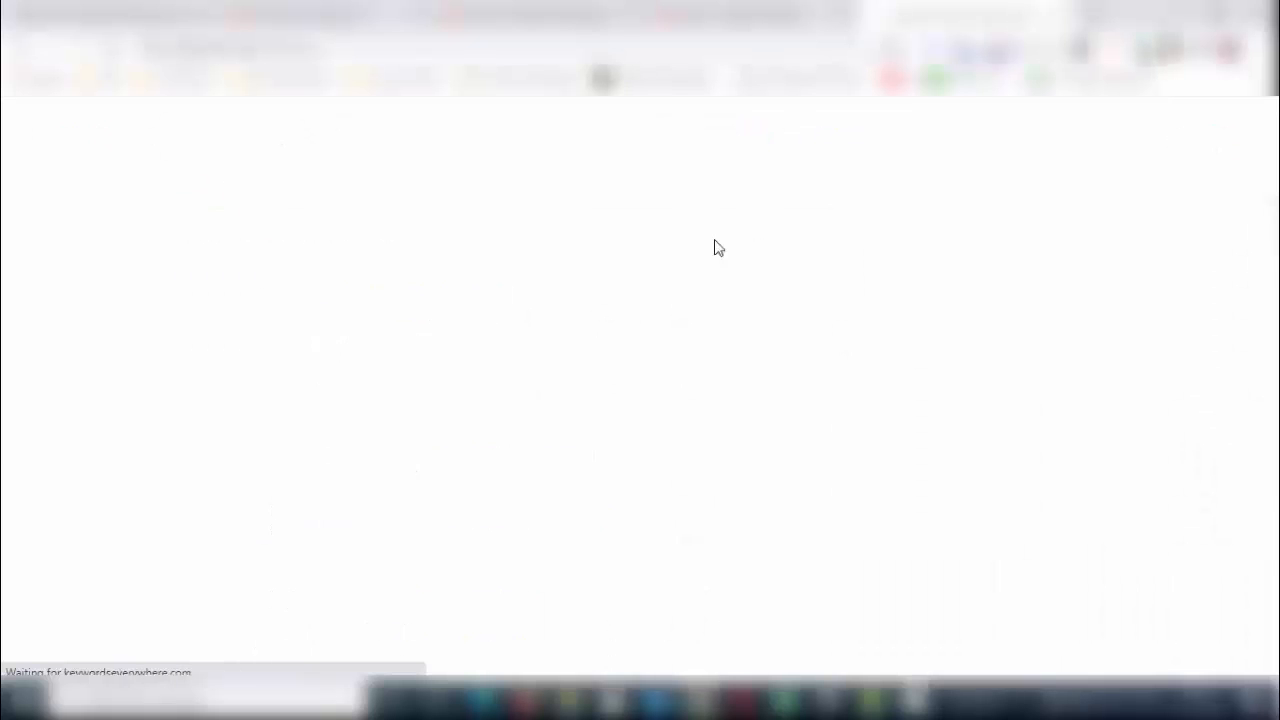
pyautogui.scroll(-1, 718, 248)
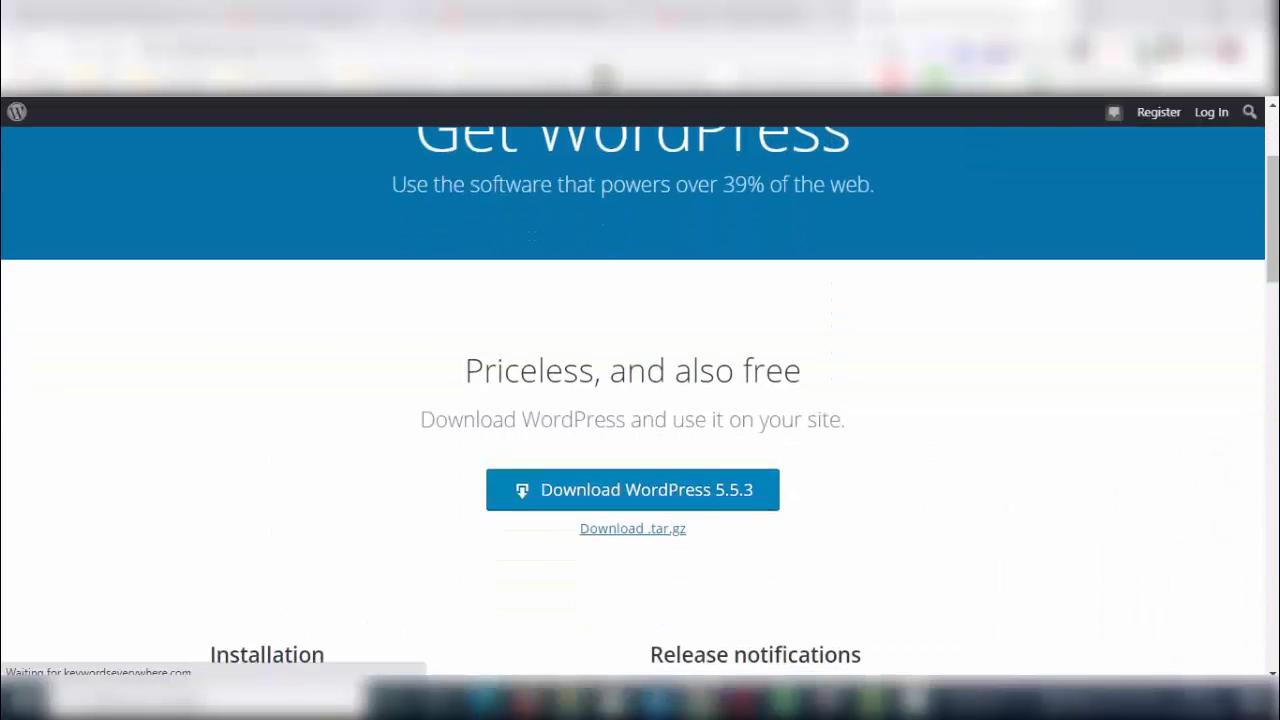
pyautogui.click(675, 493)
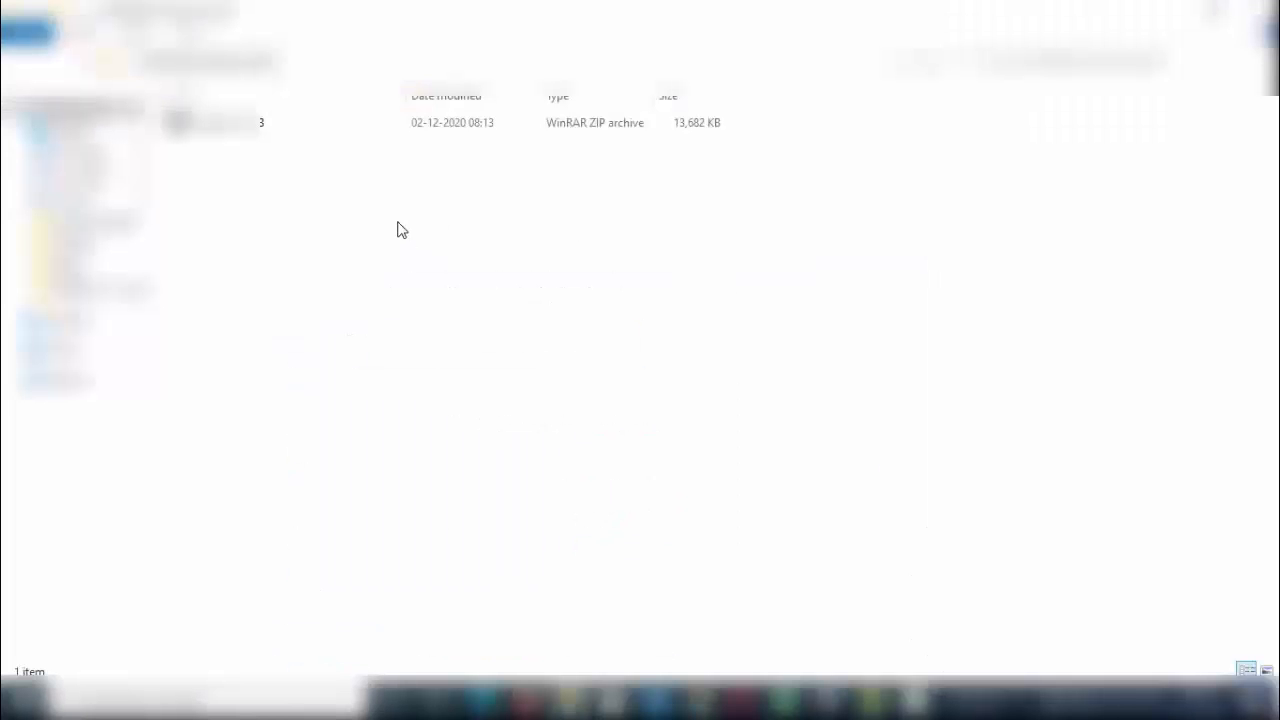
pyautogui.rightClick(398, 222)
pyautogui.click(470, 298)
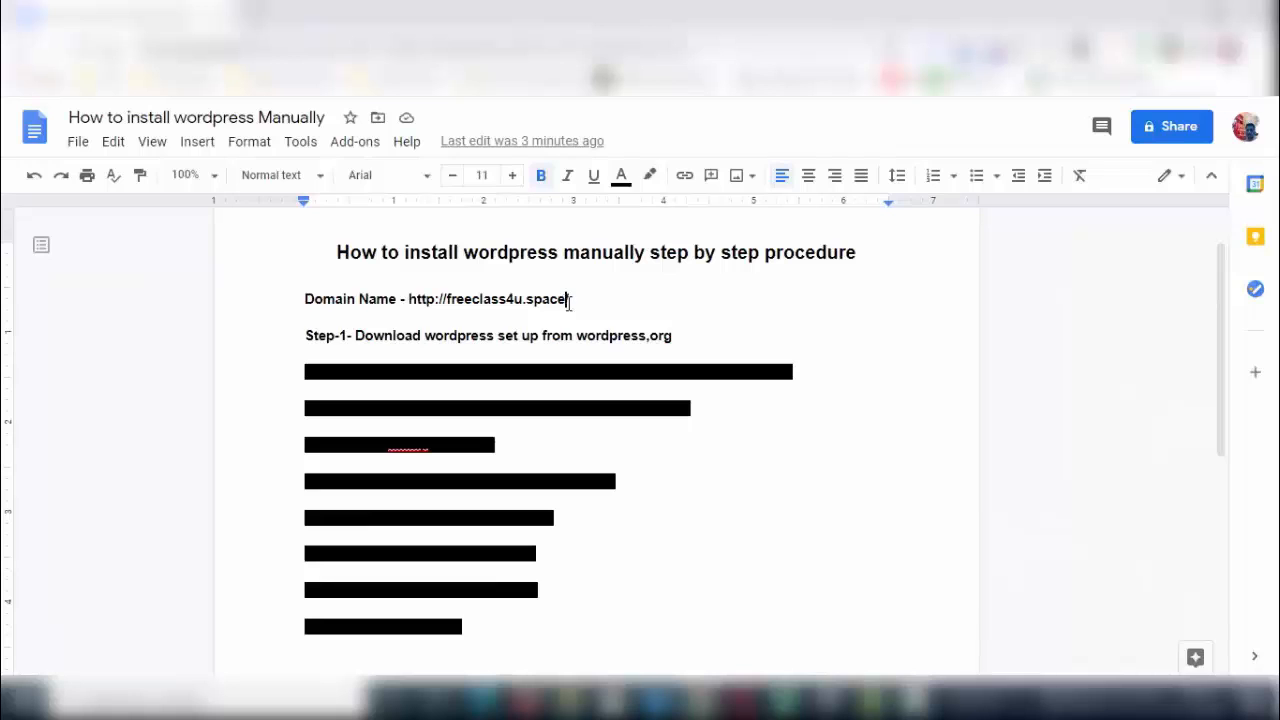
# Copy the domain freeclass4u.space from the document and enter it as the new domain name in cPanel's Addon Domains form
pyautogui.moveTo(447, 299); pyautogui.dragTo(567, 301)
pyautogui.hotkey('ctrl', 'c')
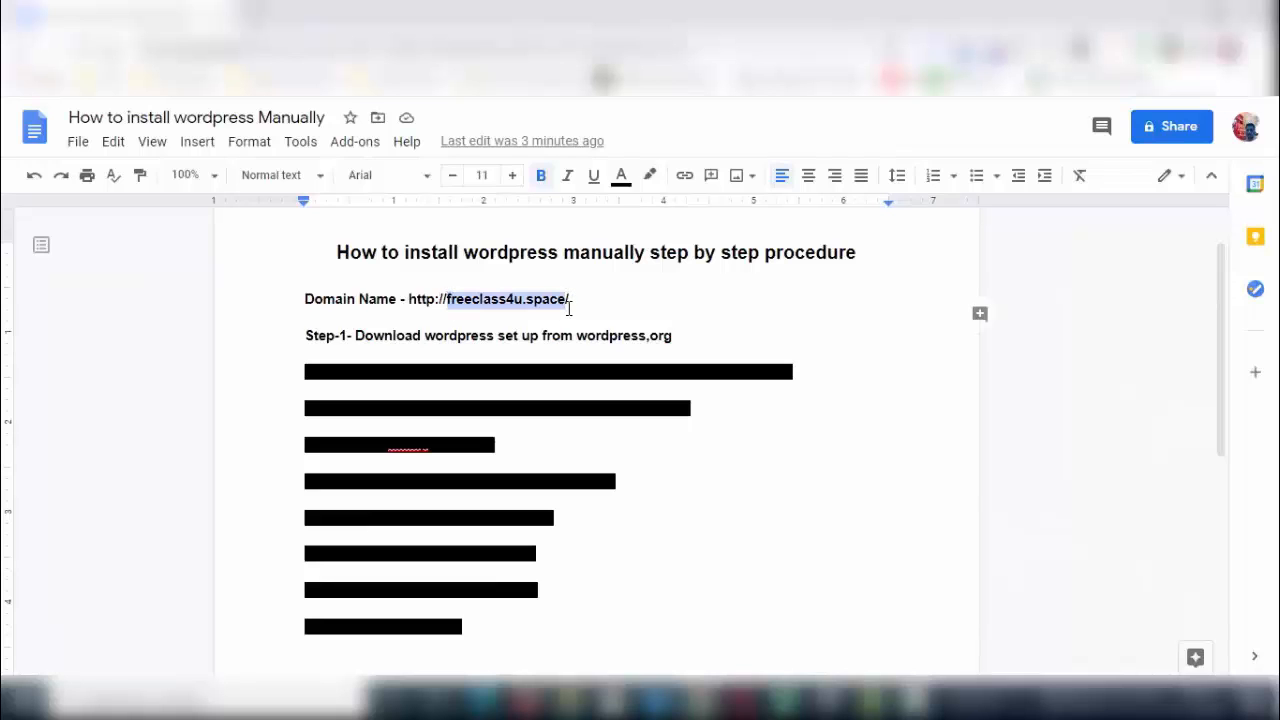
pyautogui.hotkey('alt', 'Tab')
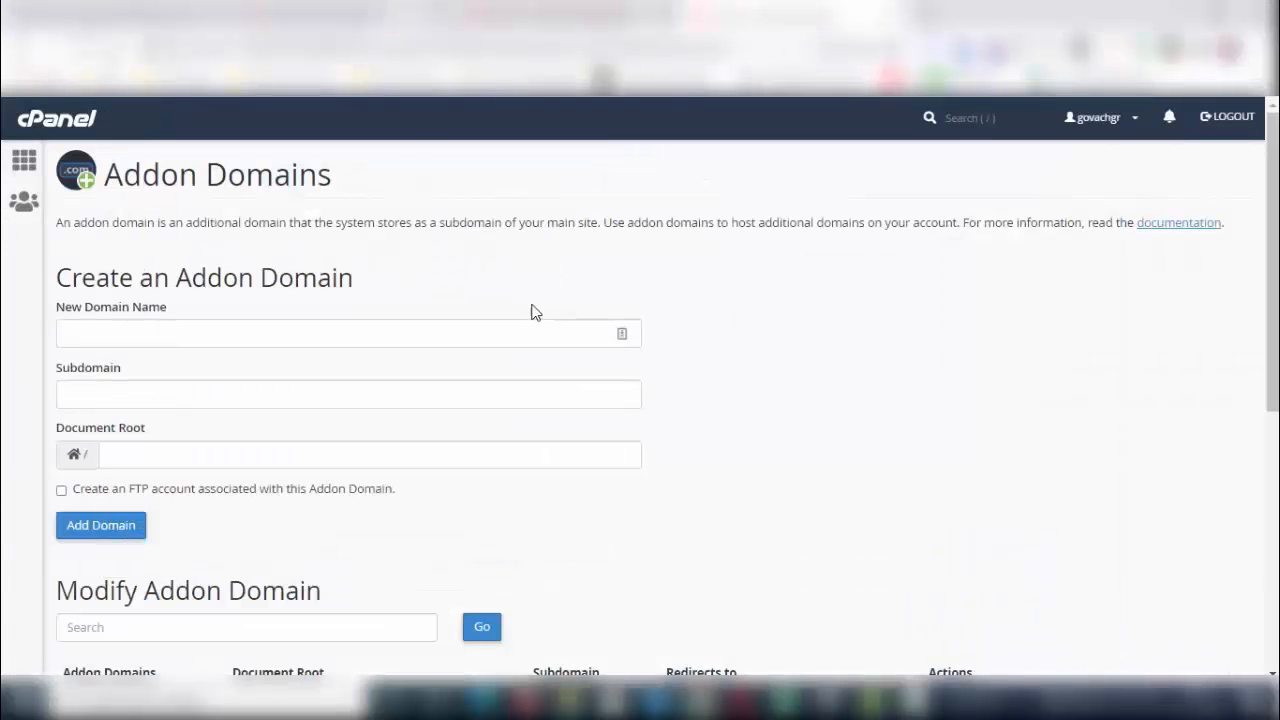
pyautogui.click(430, 333)
pyautogui.hotkey('ctrl', 'v')
pyautogui.press('Tab')
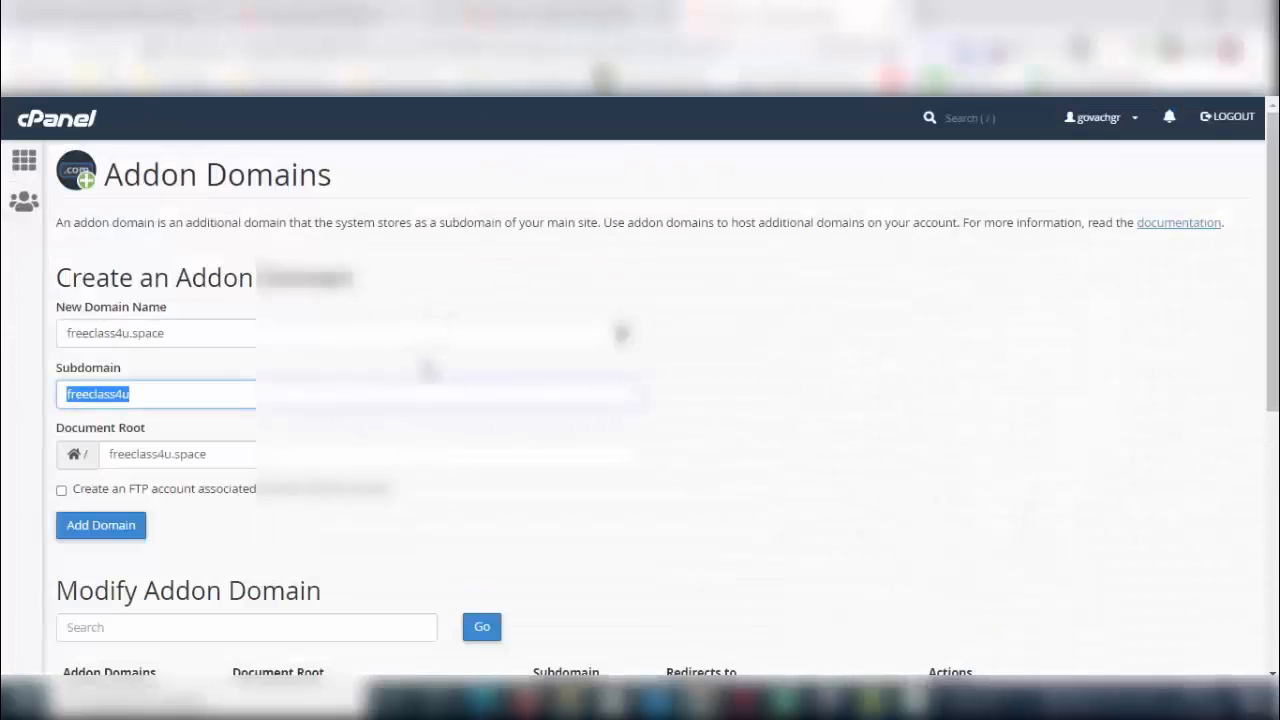
# Set the addon domain's document root to public_html/freeclass4u.space, add the domain and return from the confirmation page
pyautogui.press('Tab')
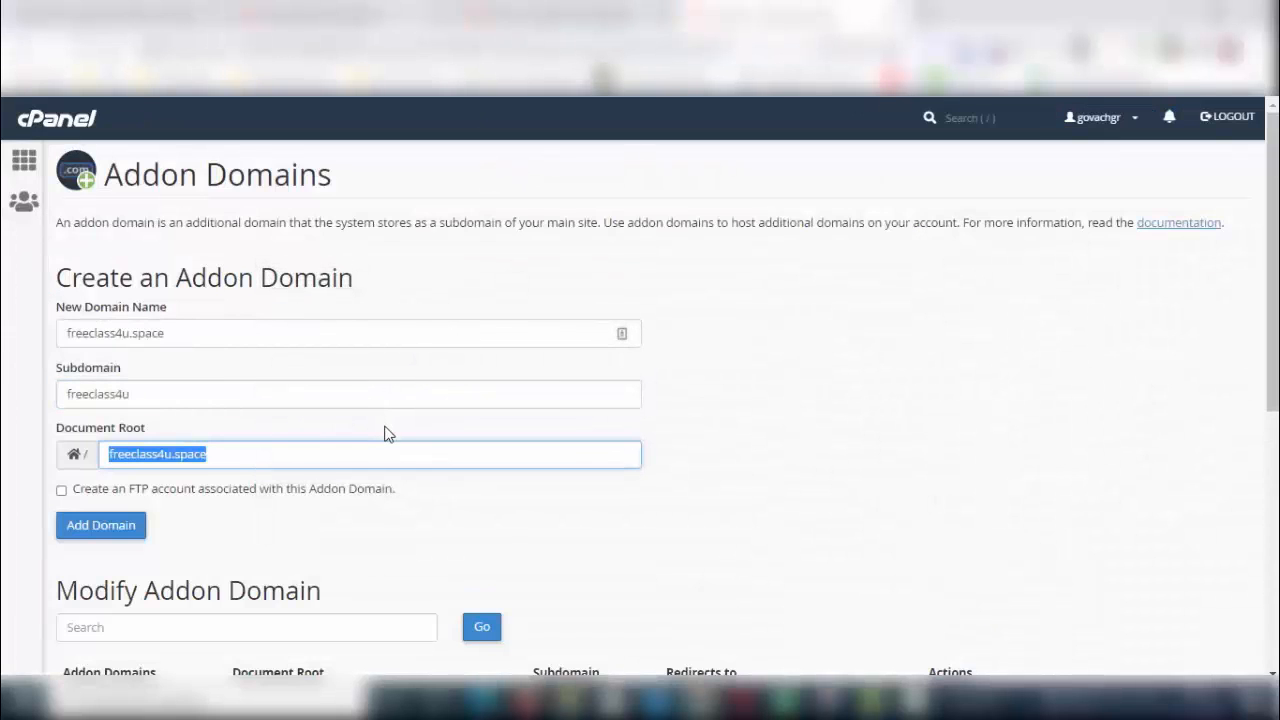
pyautogui.write('public_html/freeclass4u.space')
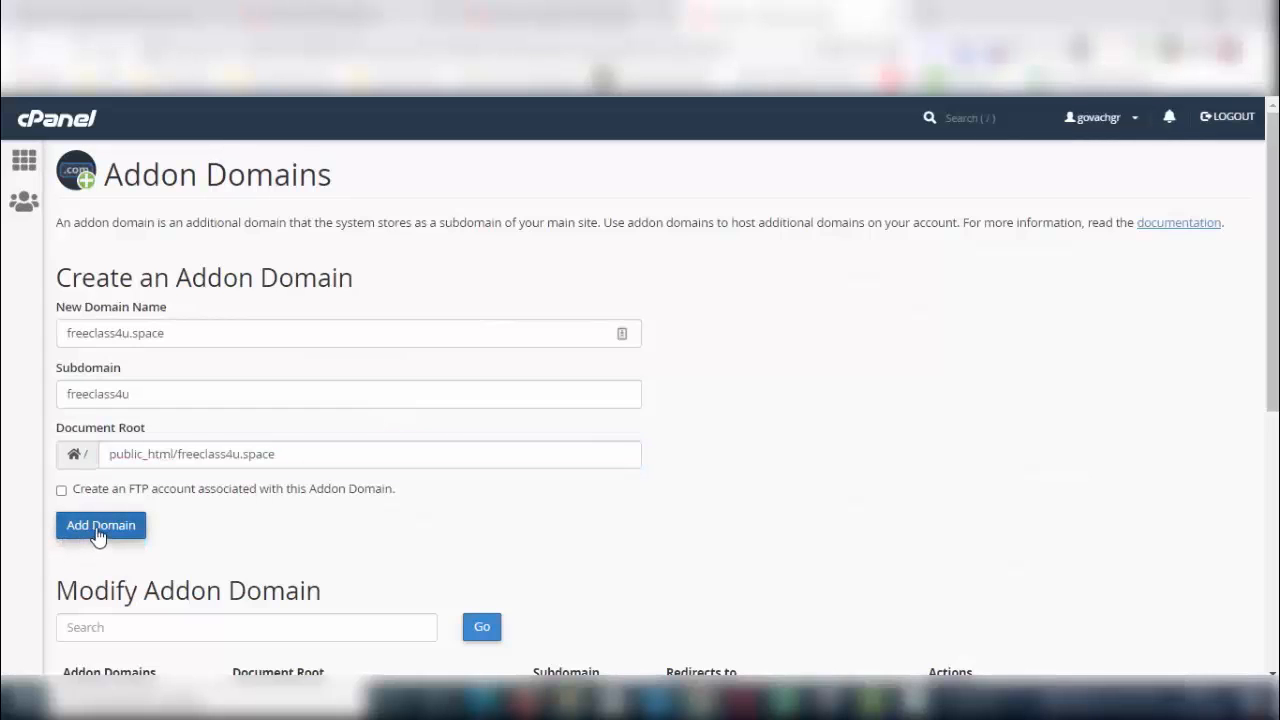
pyautogui.click(99, 533)
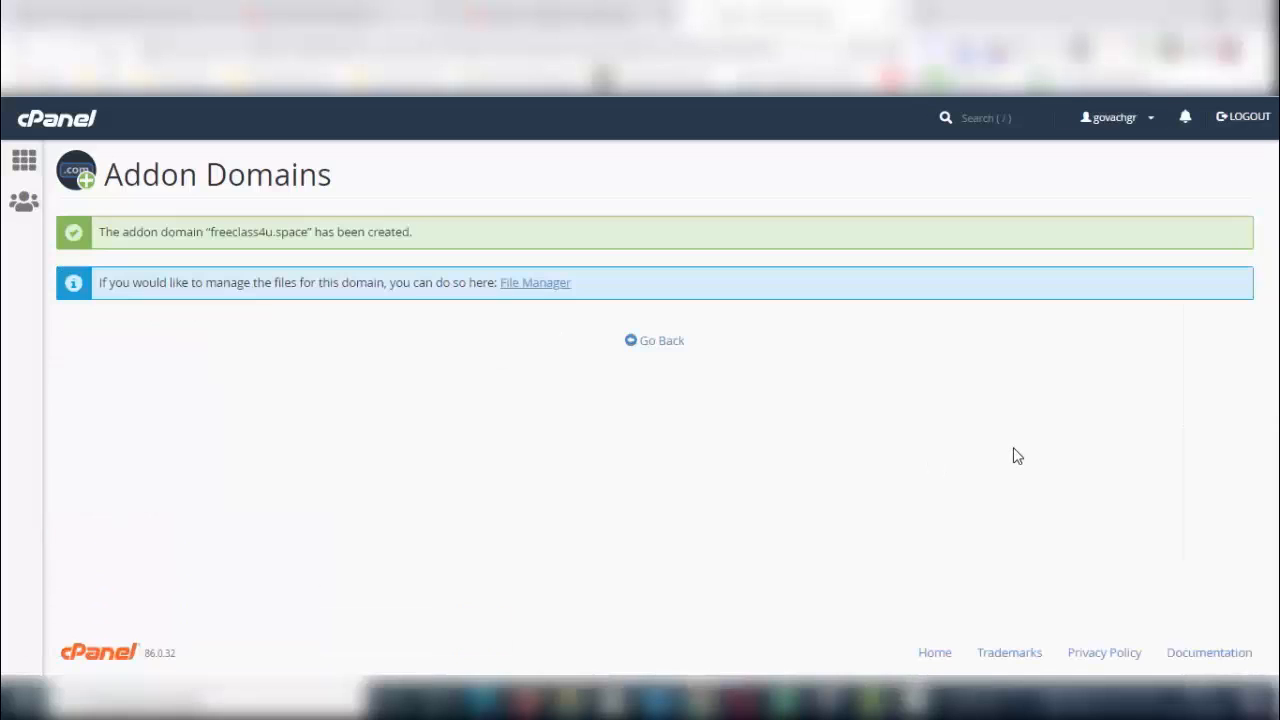
pyautogui.click(663, 342)
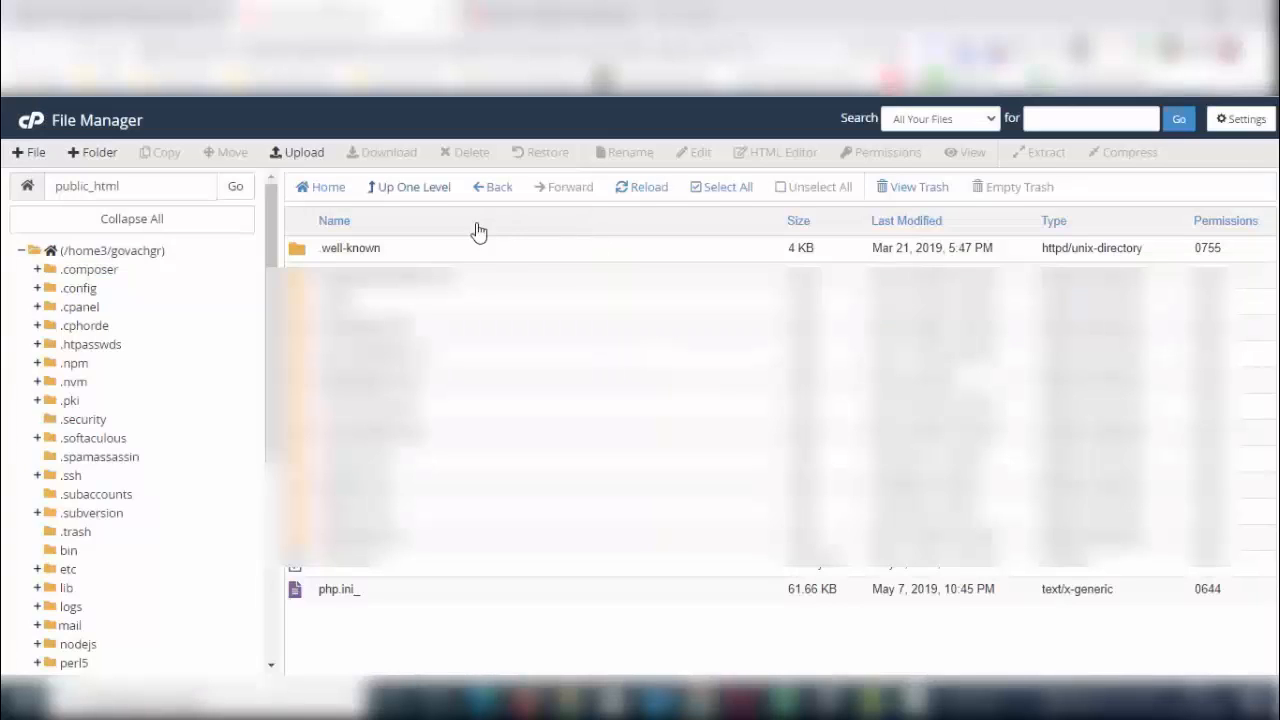
# Reload public_html in the File Manager to check for the new domain's folder
pyautogui.click(648, 190)
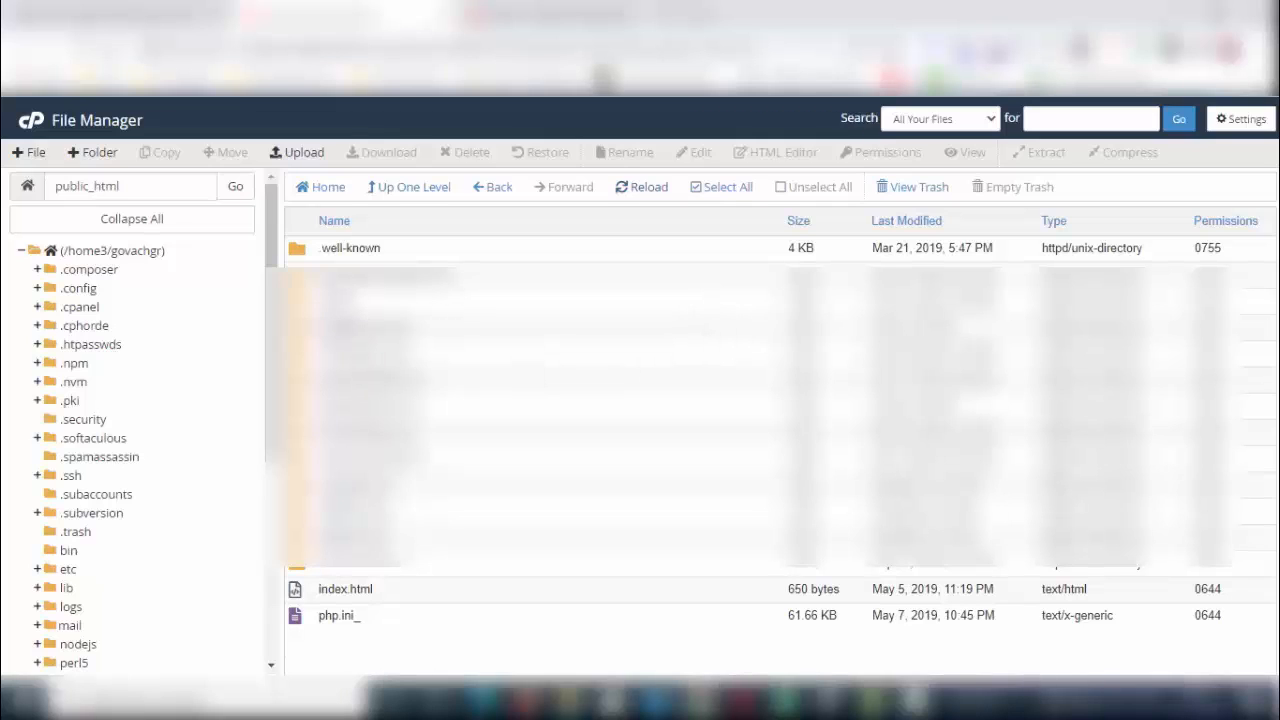
pyautogui.click(360, 352)
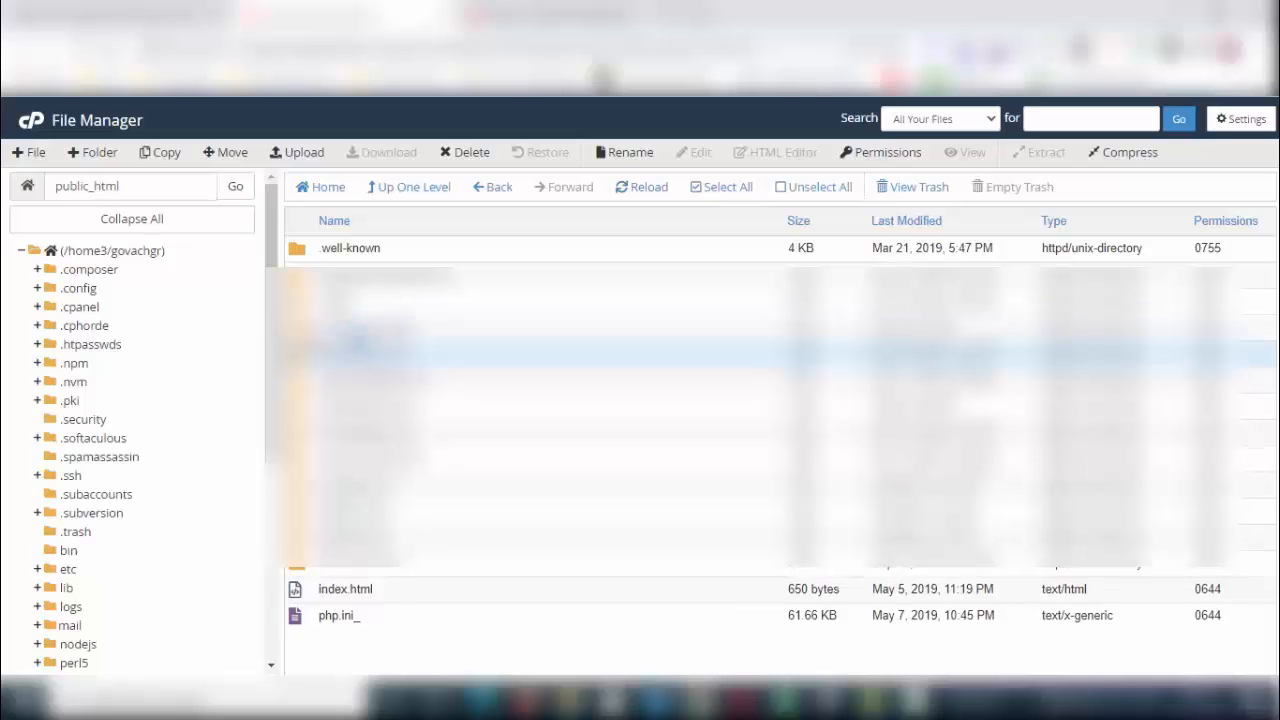
pyautogui.click(360, 329)
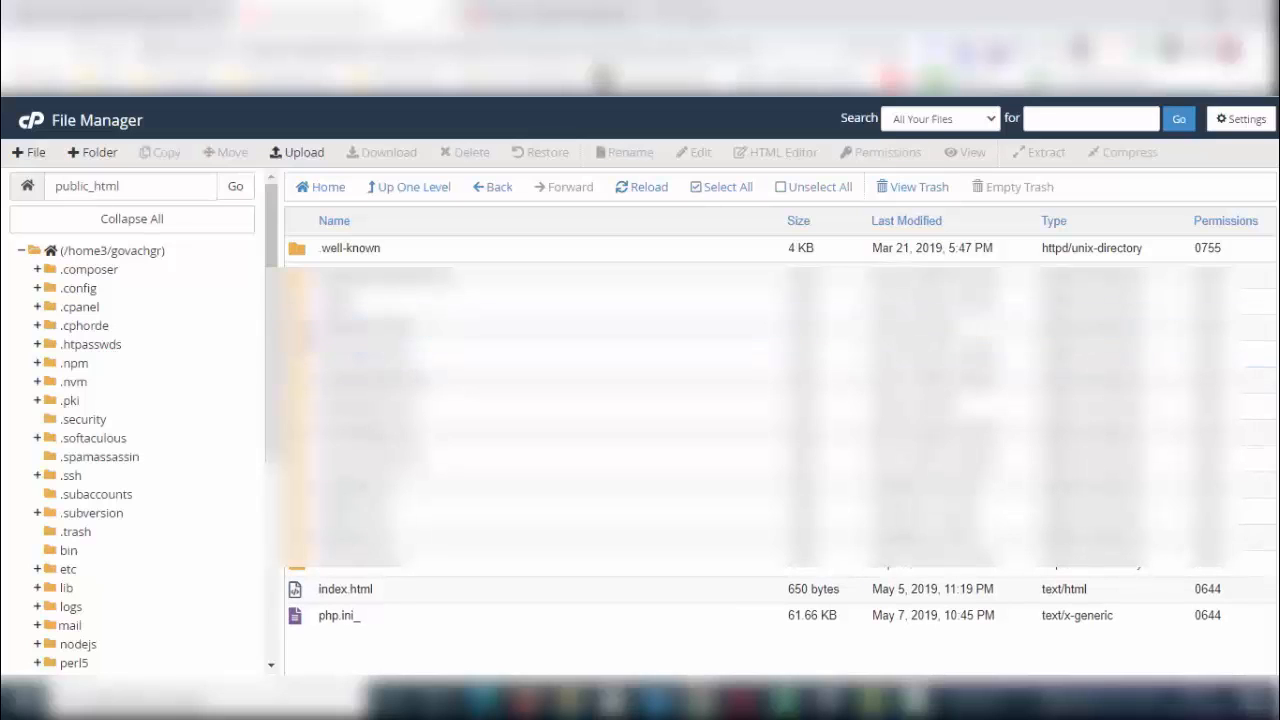
pyautogui.doubleClick(592, 329)
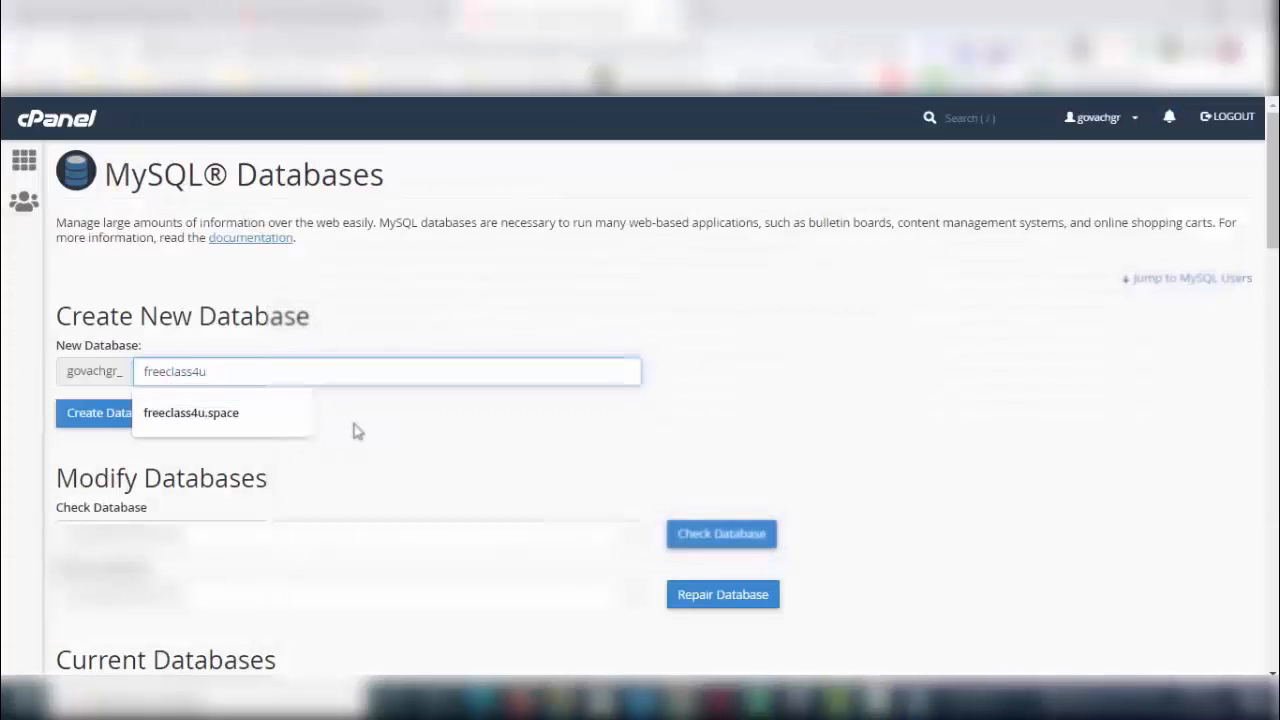
# Create a new MySQL database named freeclass4u in cPanel
pyautogui.click(355, 432)
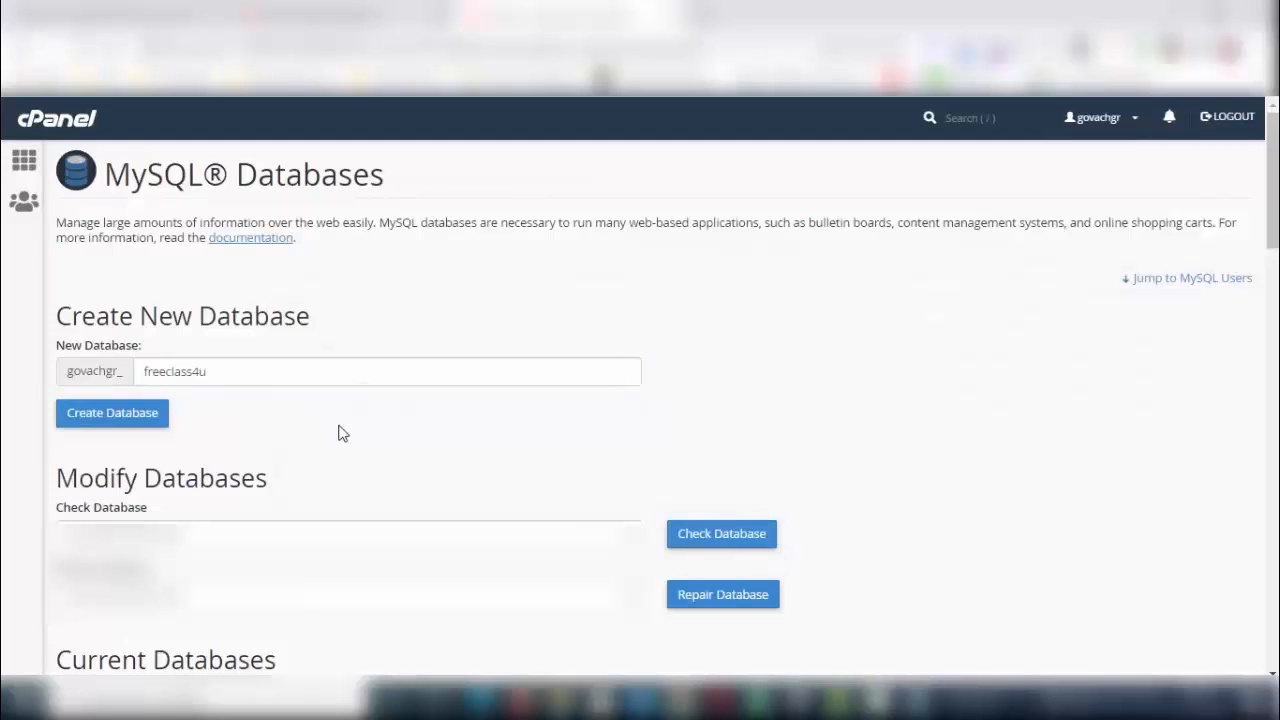
pyautogui.click(136, 427)
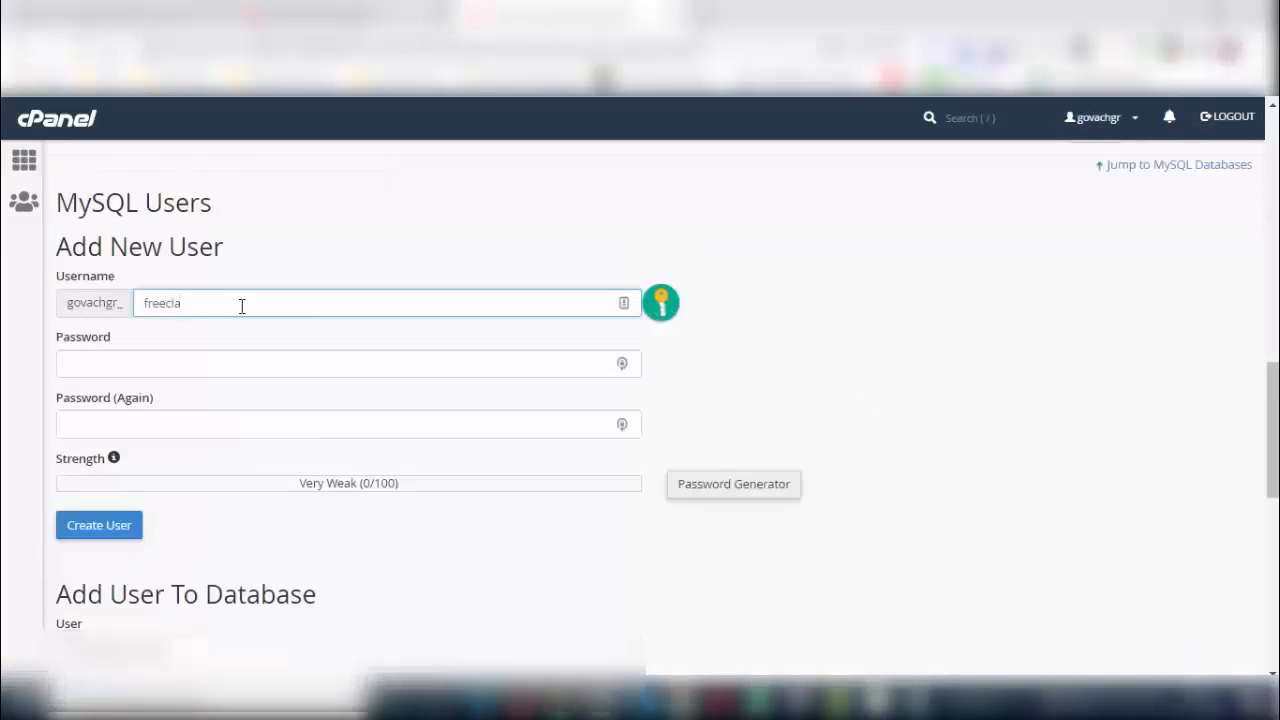
# Generate a password for the new MySQL user freecla and save a copy of it in the Notepad notes
pyautogui.press('Tab')
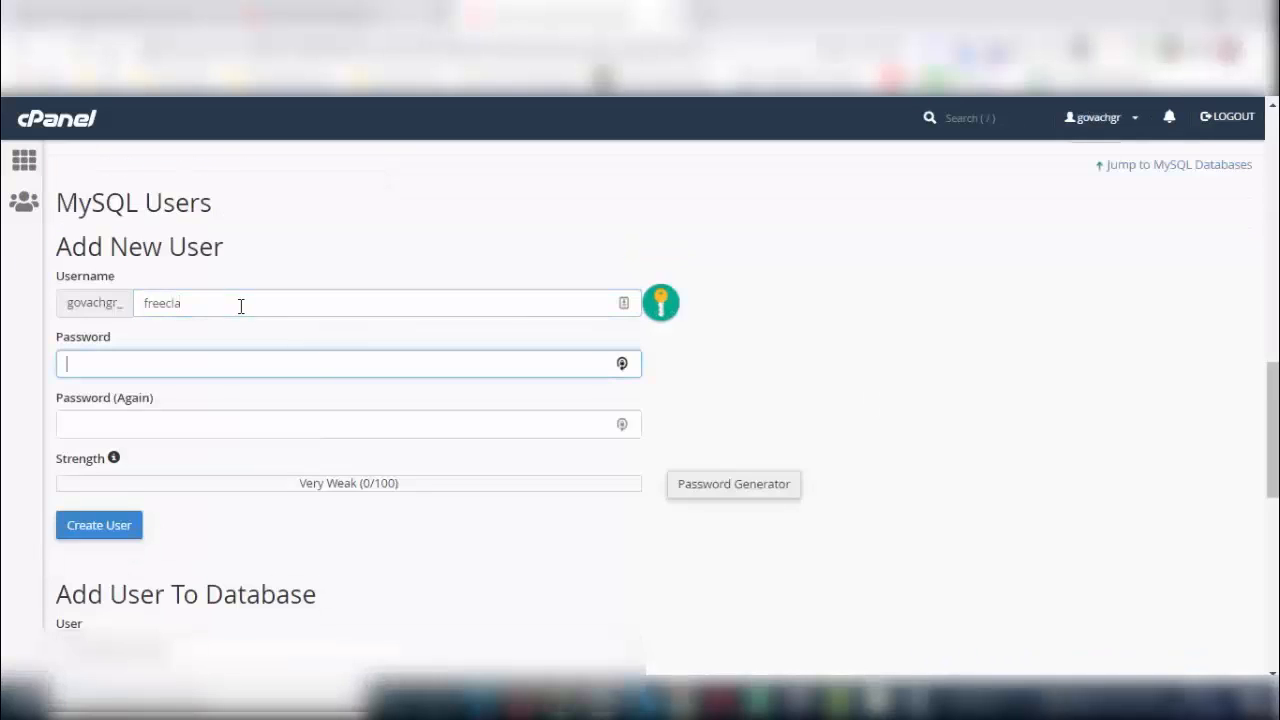
pyautogui.click(740, 494)
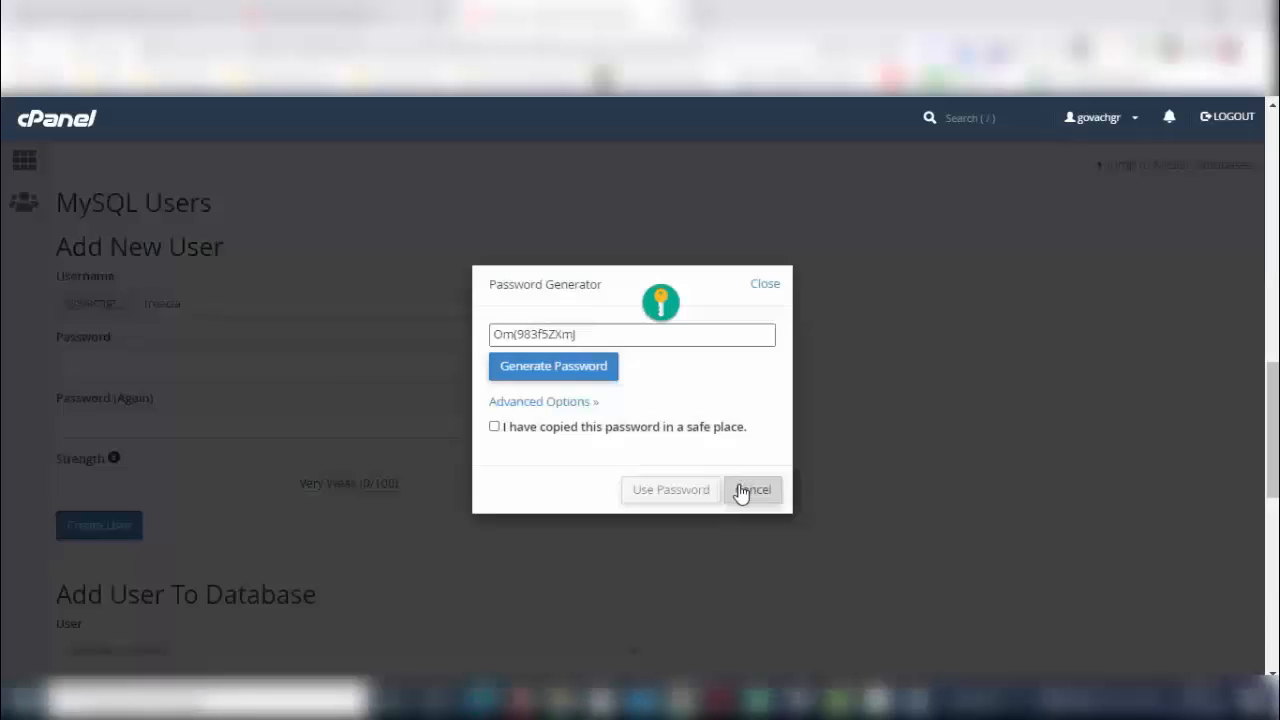
pyautogui.tripleClick(605, 330)
pyautogui.hotkey('ctrl', 'c')
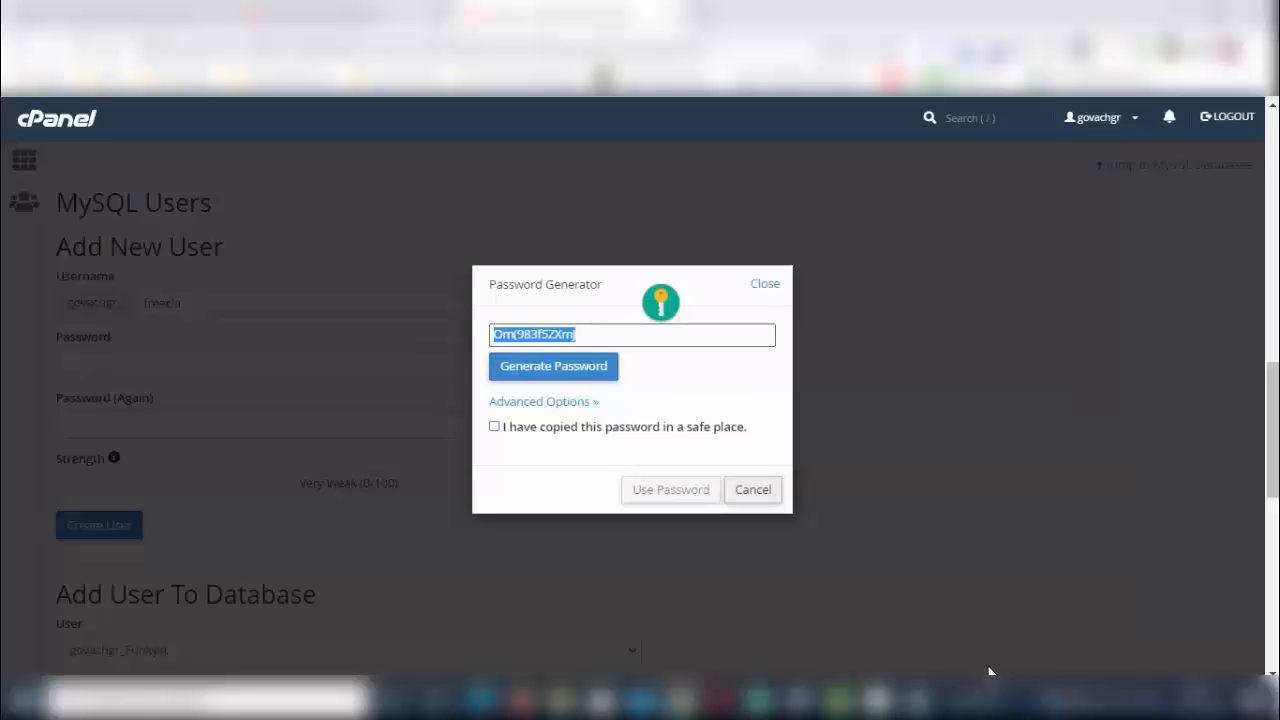
pyautogui.click(915, 700)
pyautogui.click(644, 411)
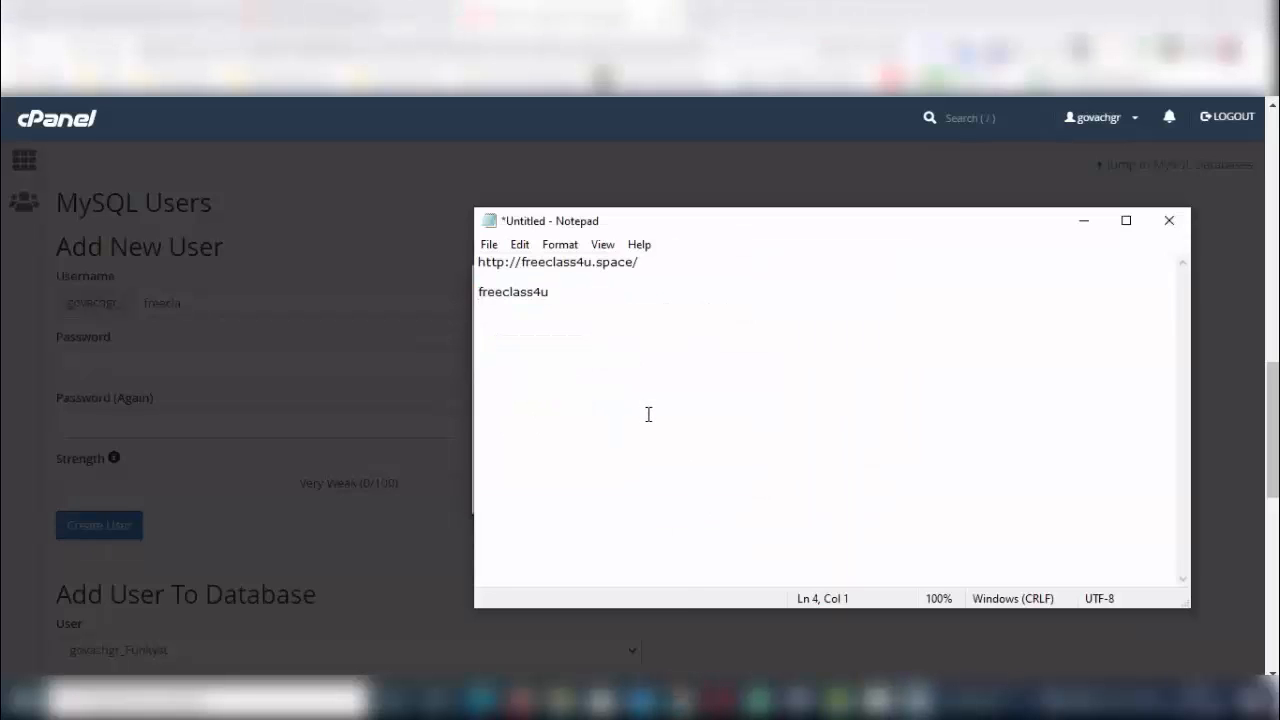
pyautogui.hotkey('ctrl', 'v')
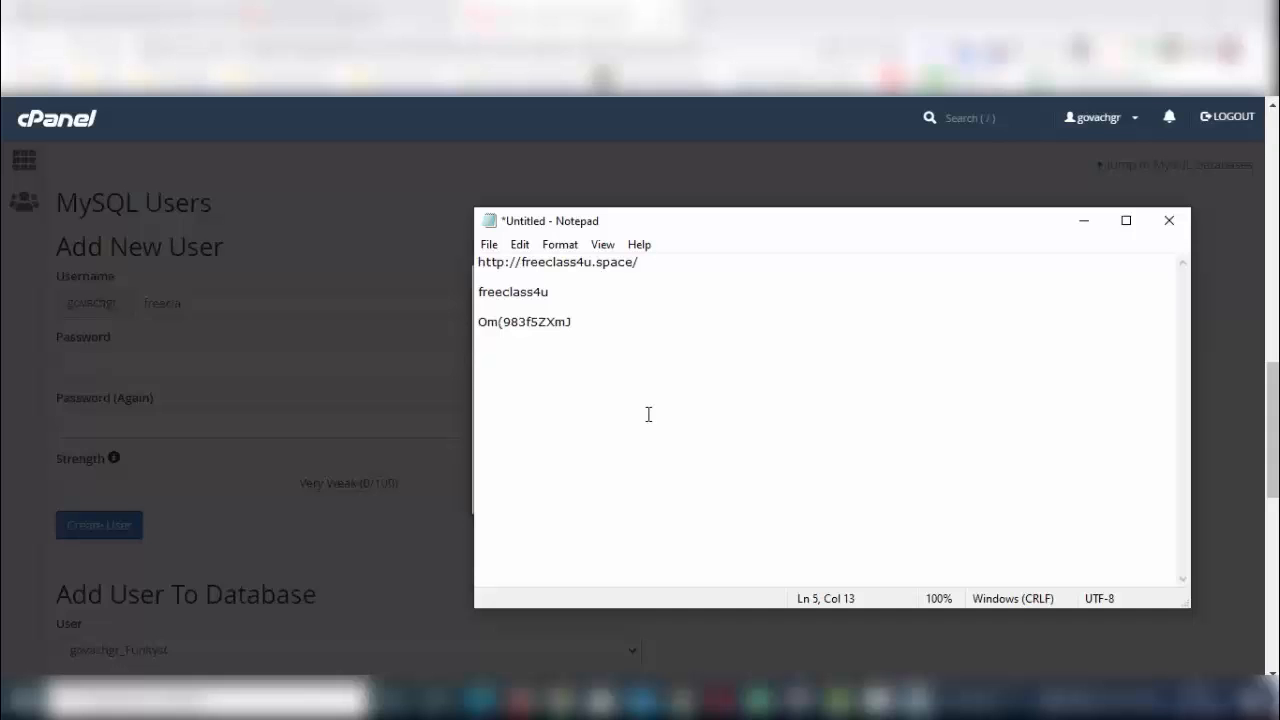
pyautogui.hotkey('alt', 'Tab')
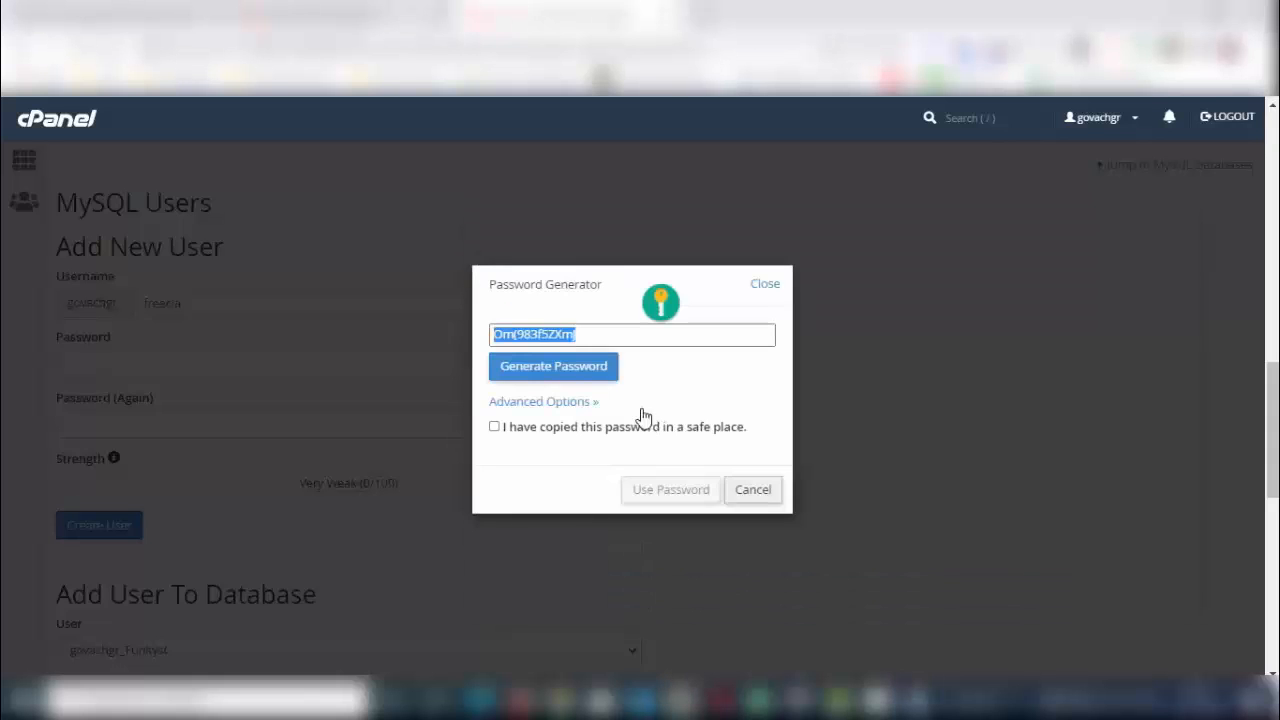
# Confirm the generated password is stored safely, apply it to the password fields and create the MySQL user freecla
pyautogui.click(494, 427)
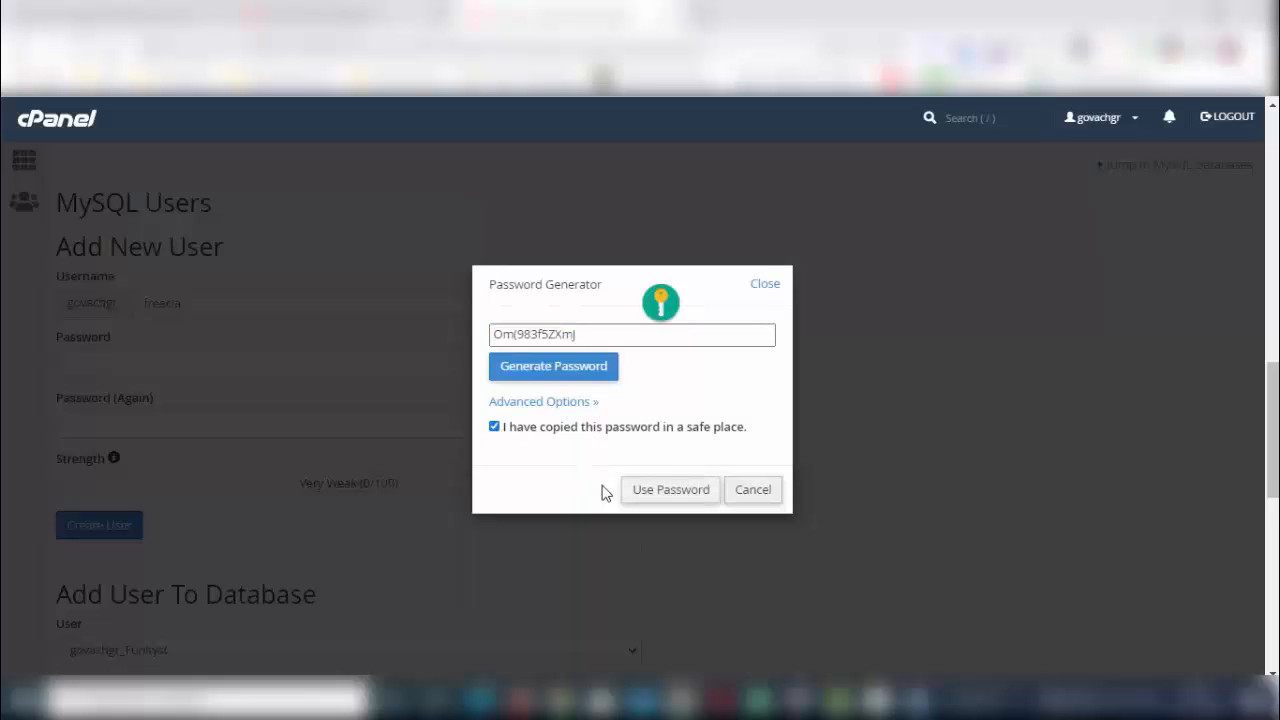
pyautogui.click(658, 492)
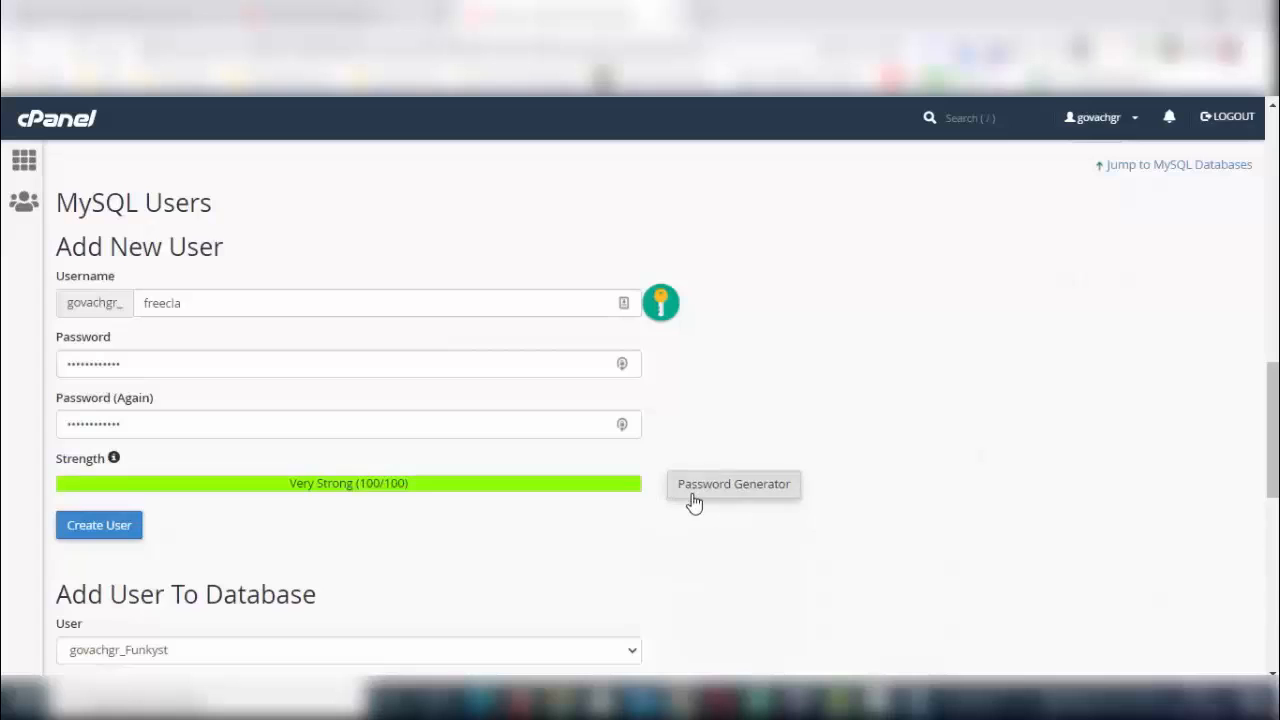
pyautogui.click(99, 540)
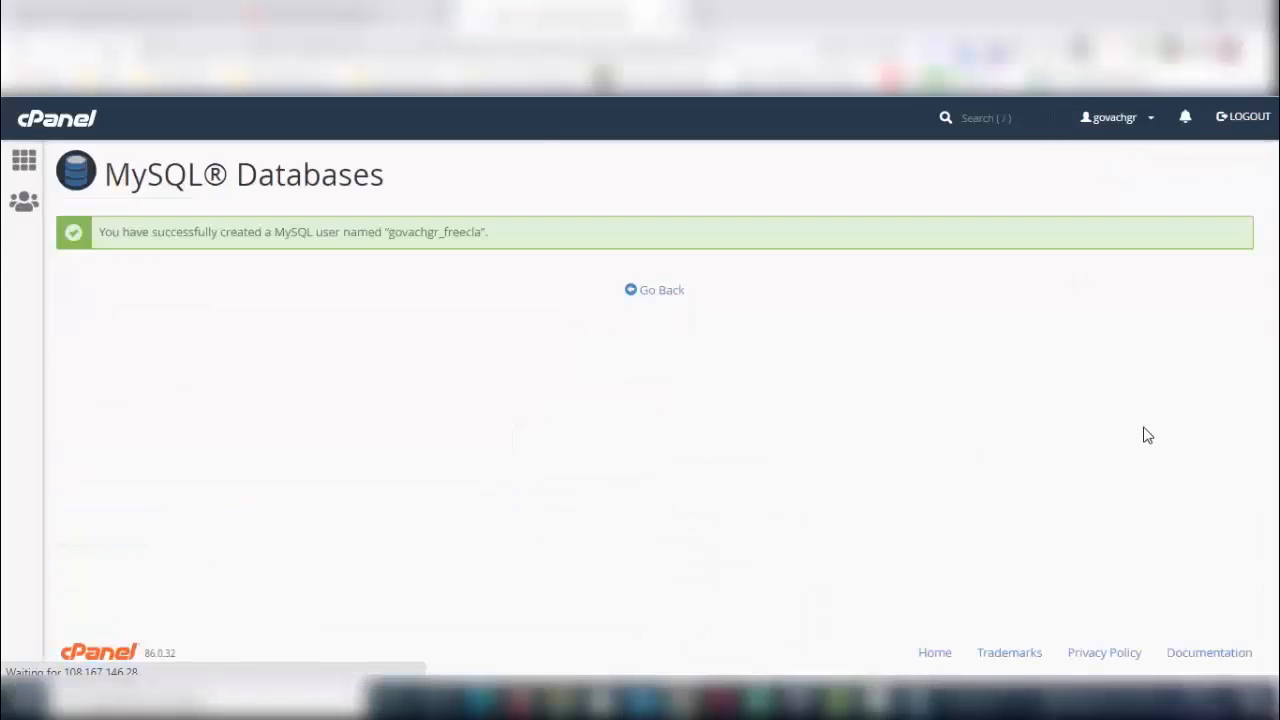
# Add the MySQL user freecla to the freeclass4u database
pyautogui.click(655, 290)
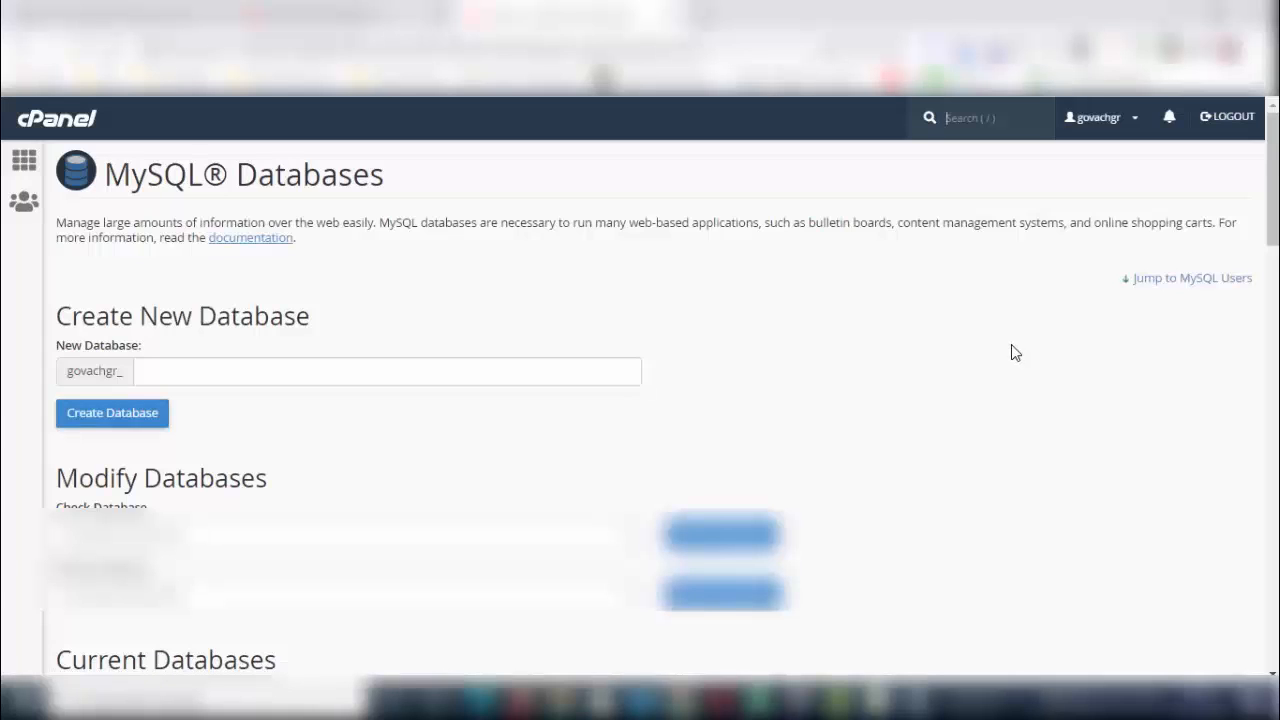
pyautogui.scroll(-15, 965, 378)
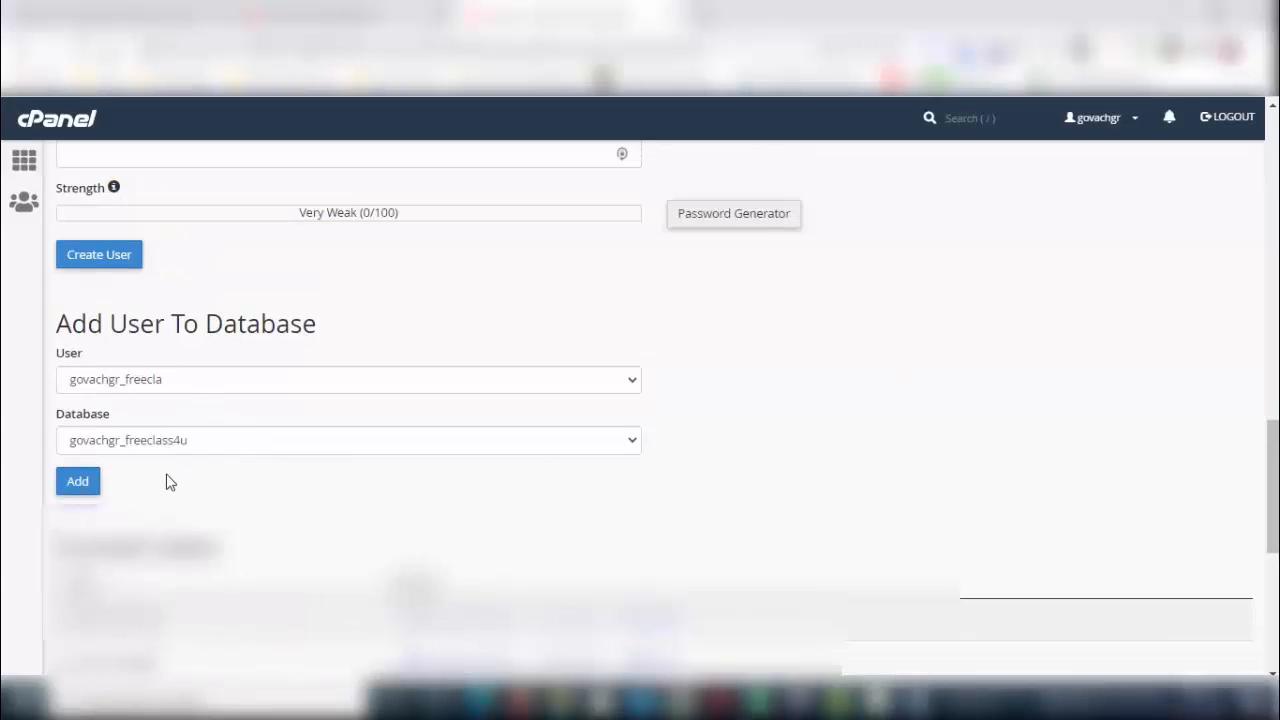
pyautogui.click(77, 485)
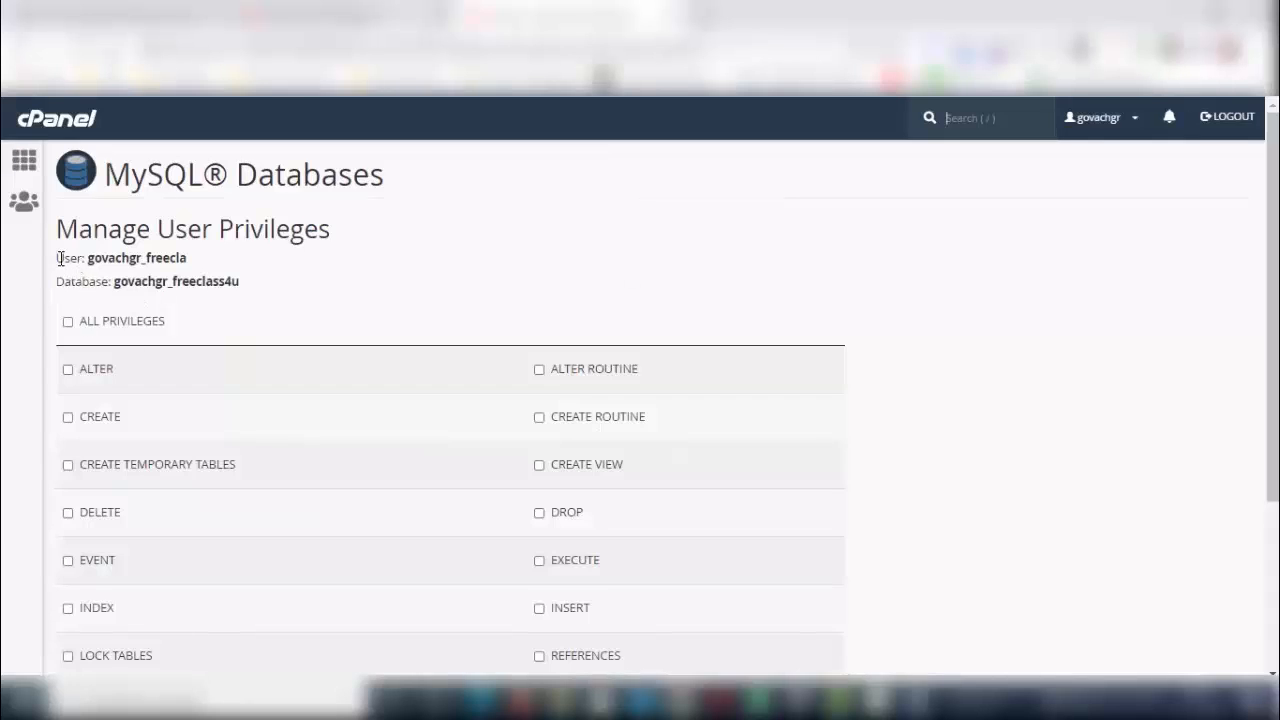
# Copy the user and database names from the Manage User Privileges page into the Notepad notes and return to cPanel
pyautogui.moveTo(57, 257); pyautogui.dragTo(247, 292)
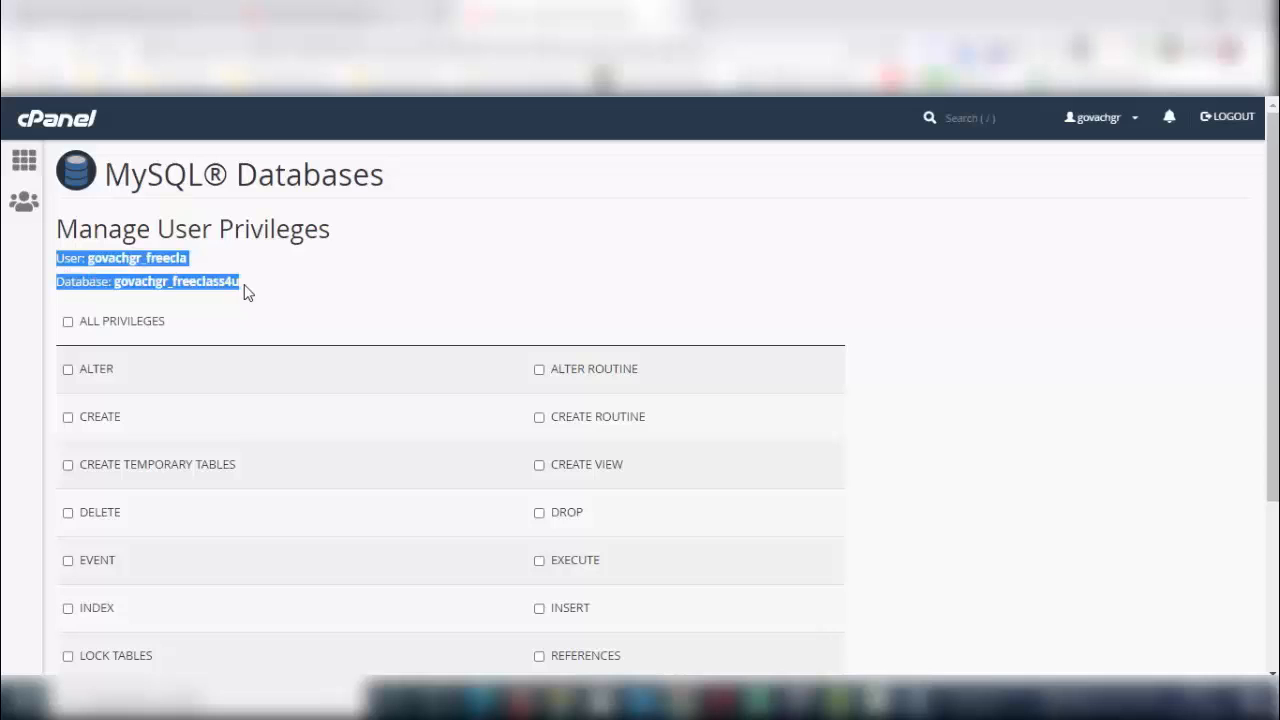
pyautogui.rightClick(215, 281)
pyautogui.click(299, 294)
pyautogui.click(909, 700)
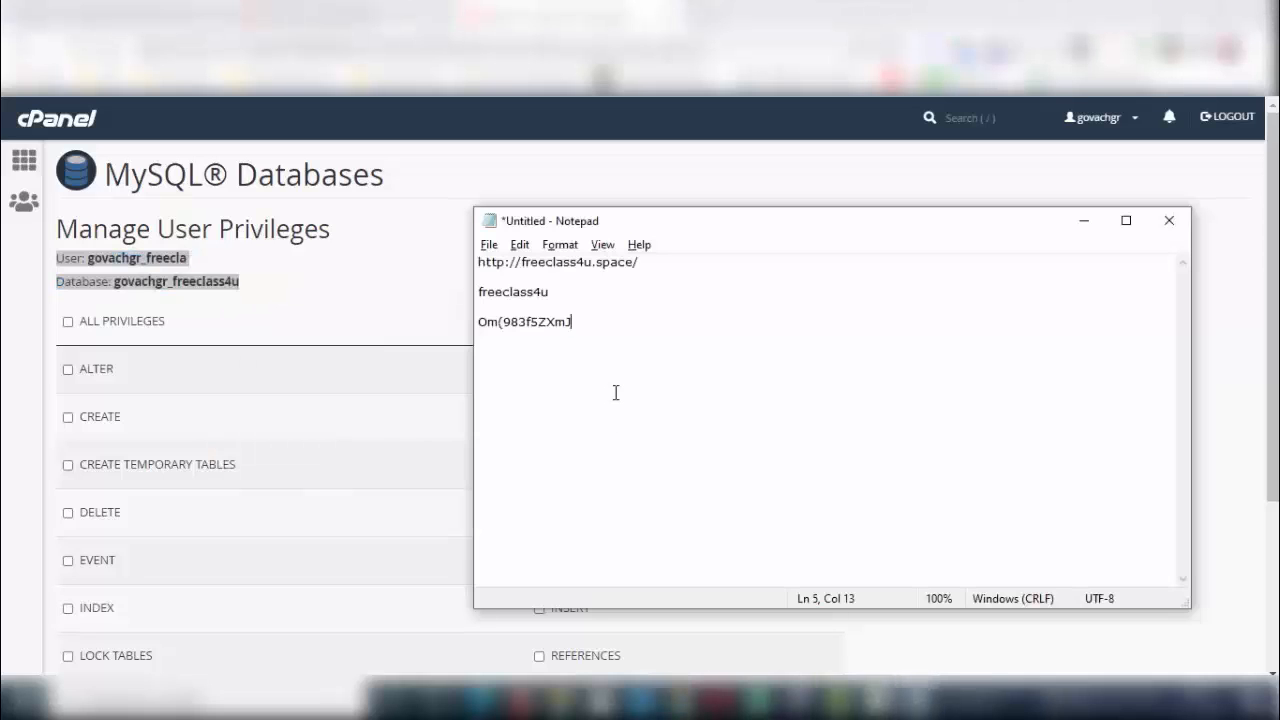
pyautogui.hotkey('ctrl', 'v')
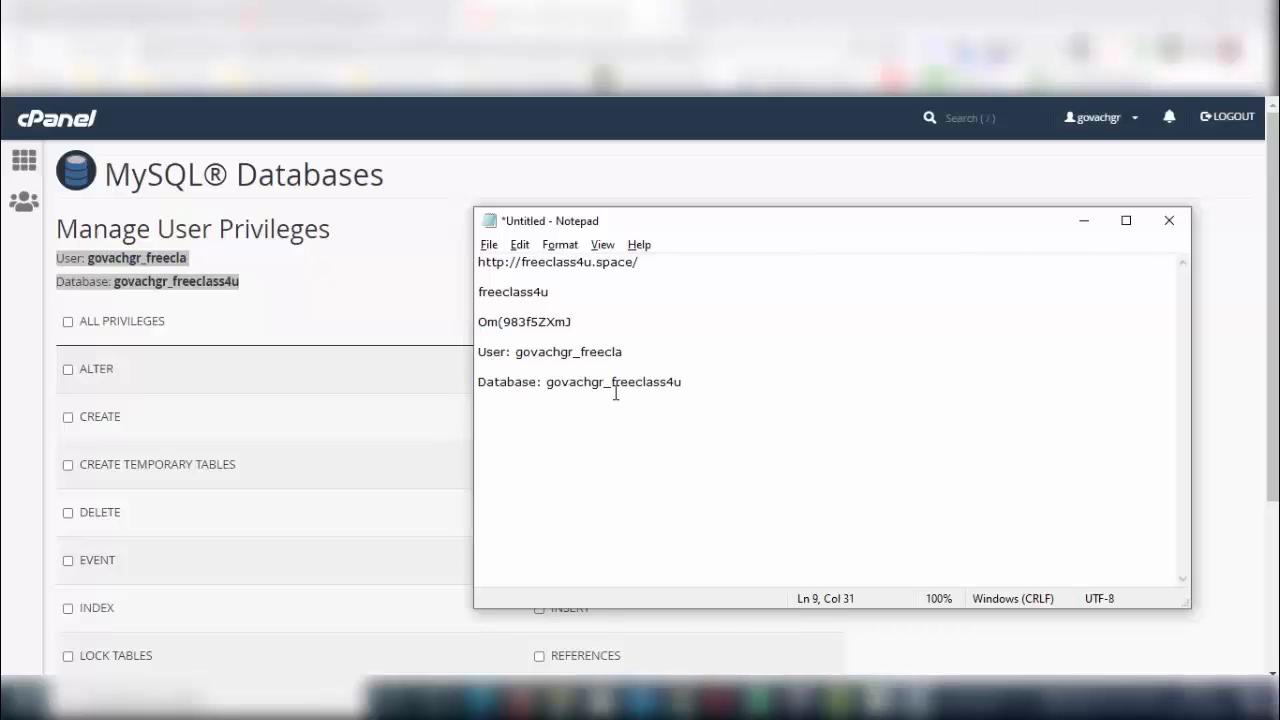
pyautogui.click(388, 339)
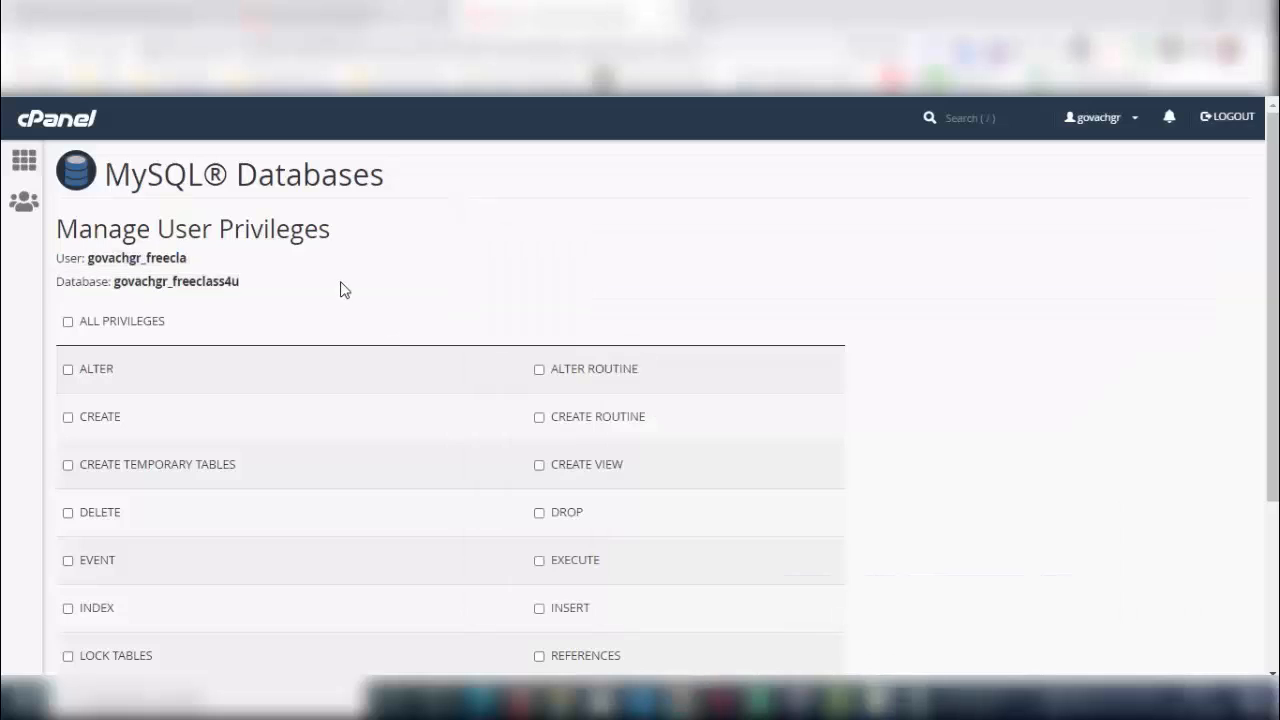
# Grant the MySQL user freecla all privileges on the freeclass4u database and apply the changes
pyautogui.click(68, 322)
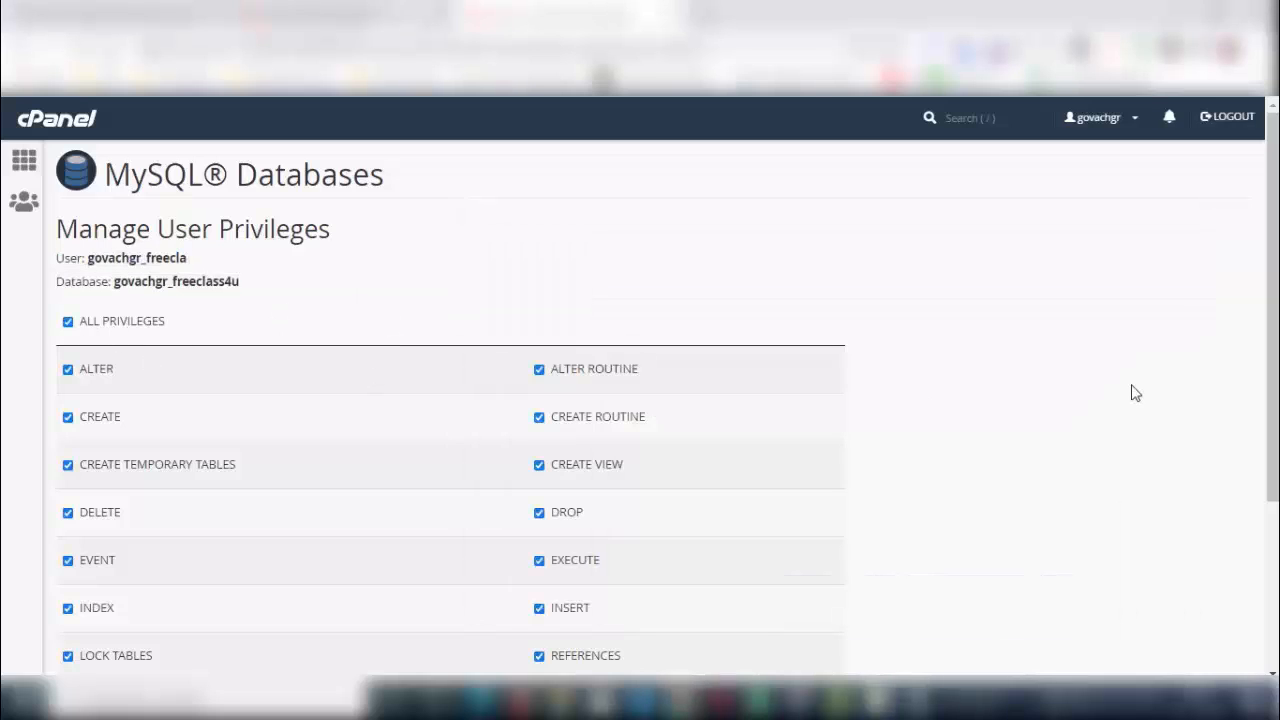
pyautogui.moveTo(1268, 403); pyautogui.dragTo(1275, 591)
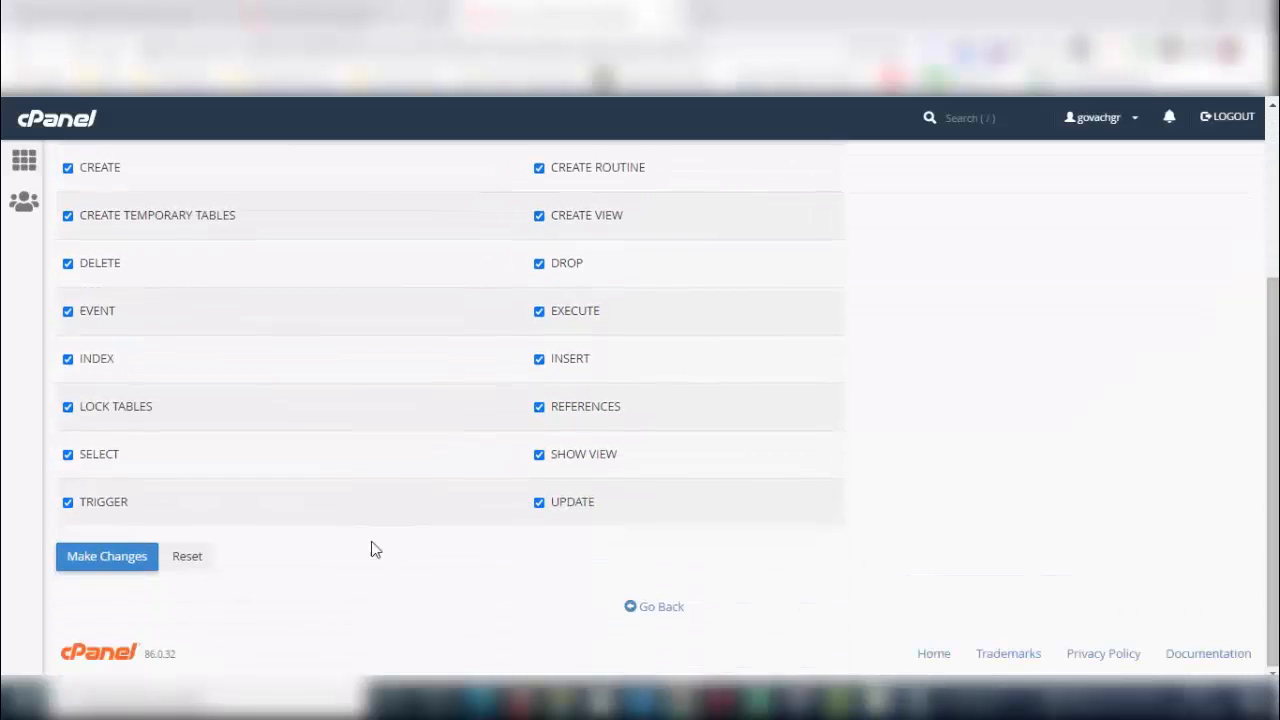
pyautogui.click(118, 562)
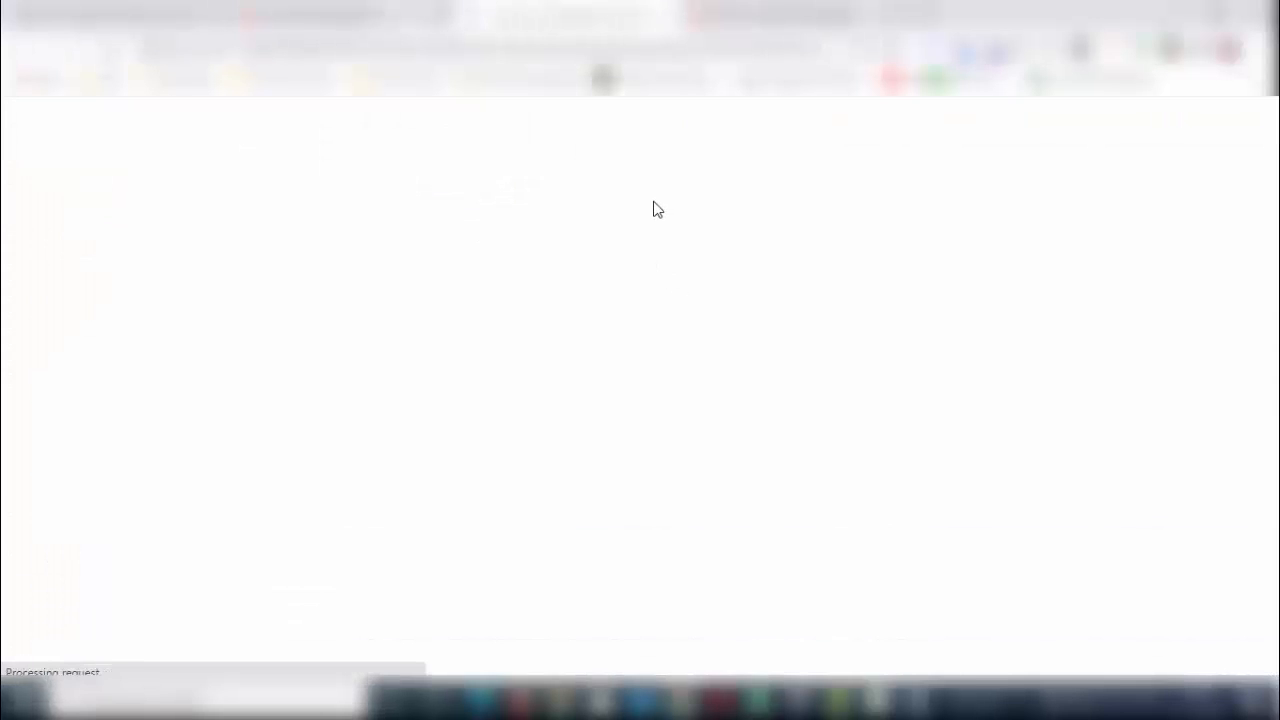
# Upload wordpress-5.5.3.zip to the public_html/freeclass4u.space folder and return to the file manager
pyautogui.click(655, 393)
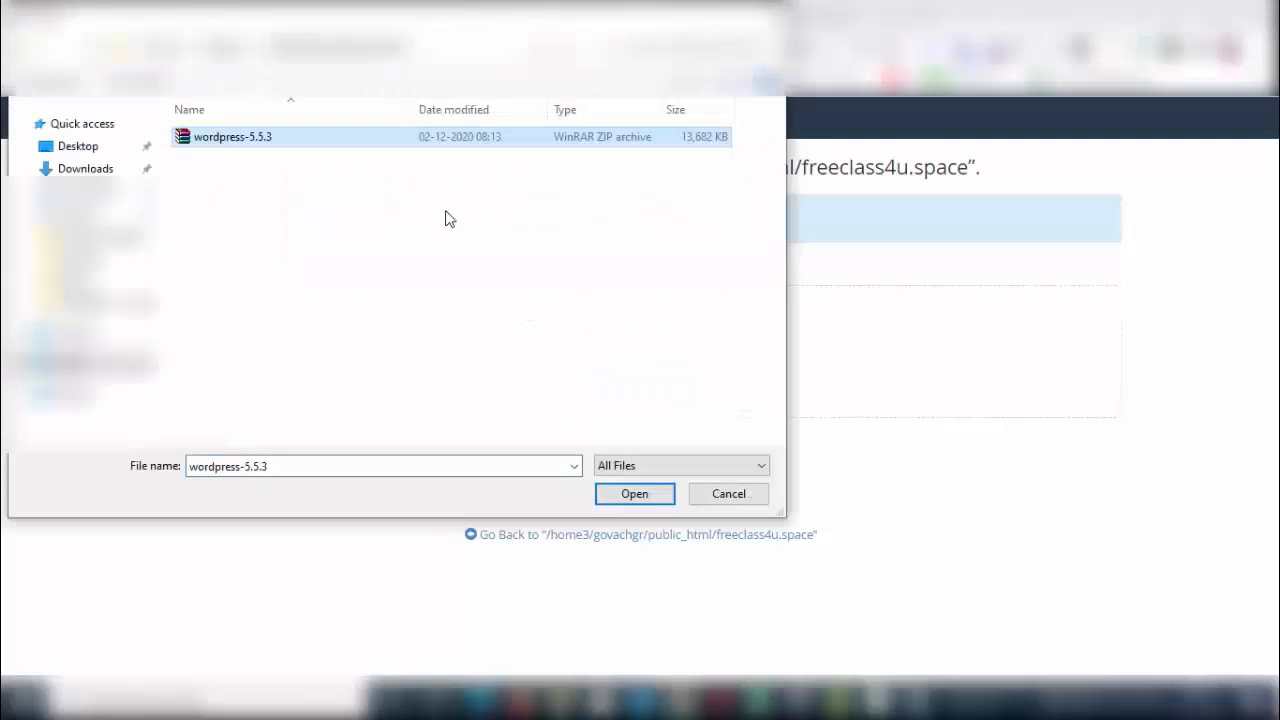
pyautogui.click(629, 494)
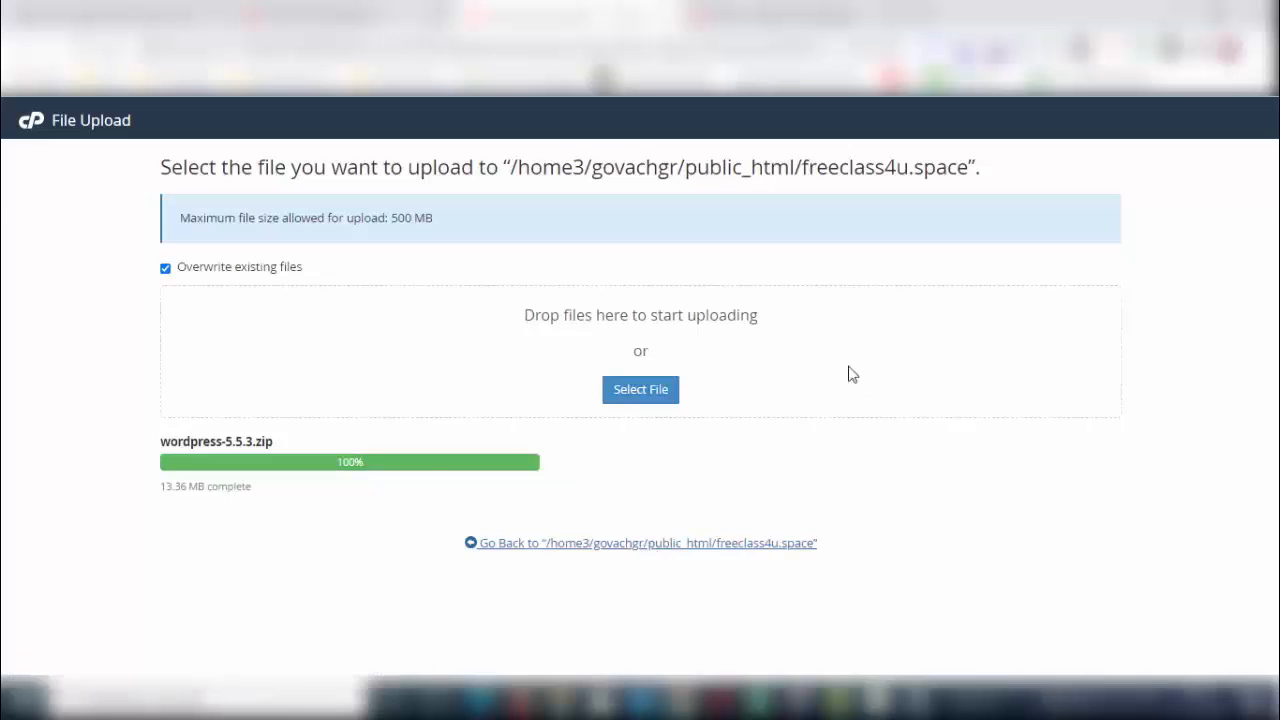
pyautogui.hotkey('ctrl', 'w')
# Extract wordpress-5.5.3.zip into /public_html/freeclass4u.space and refresh the file list
pyautogui.rightClick(352, 302)
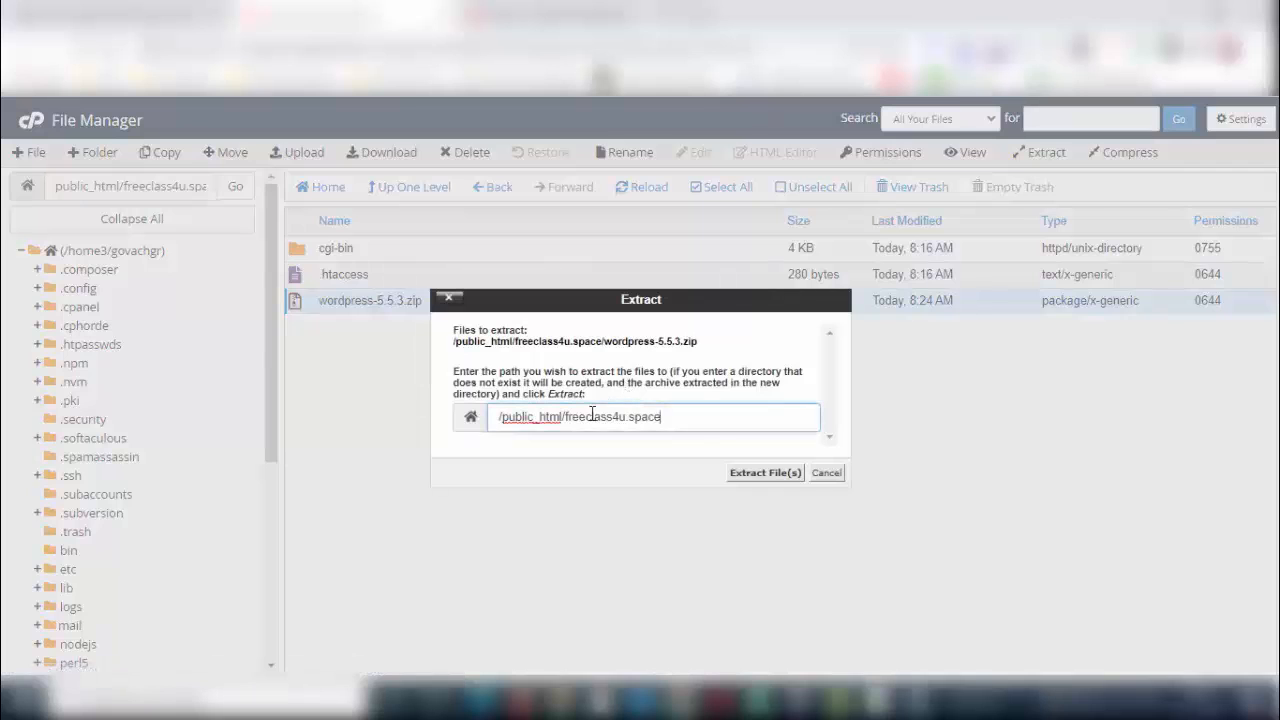
pyautogui.click(765, 472)
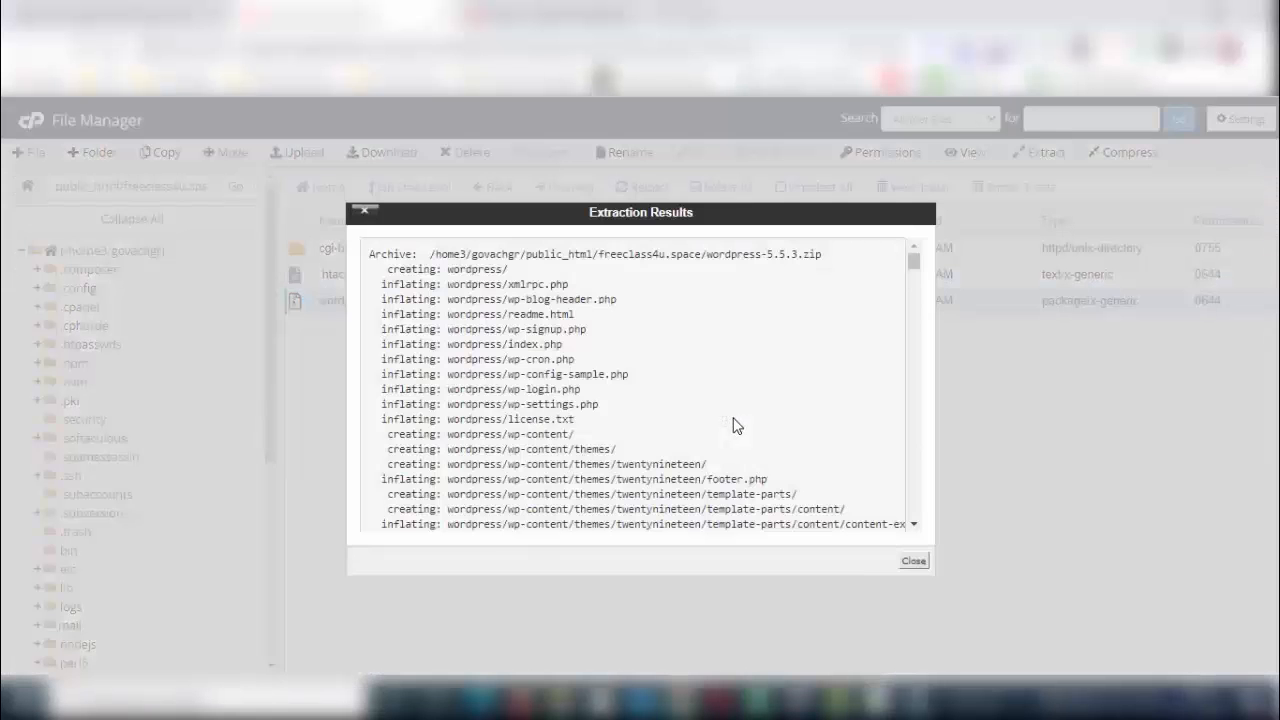
pyautogui.click(914, 561)
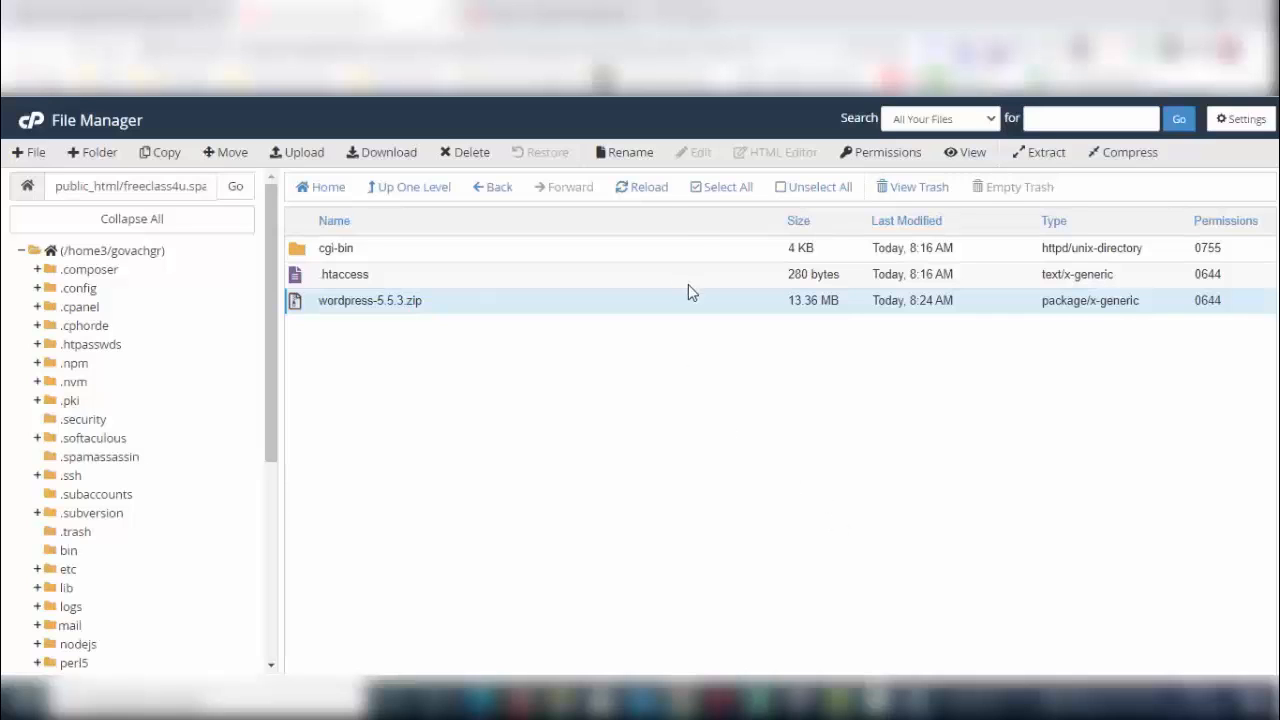
pyautogui.click(646, 187)
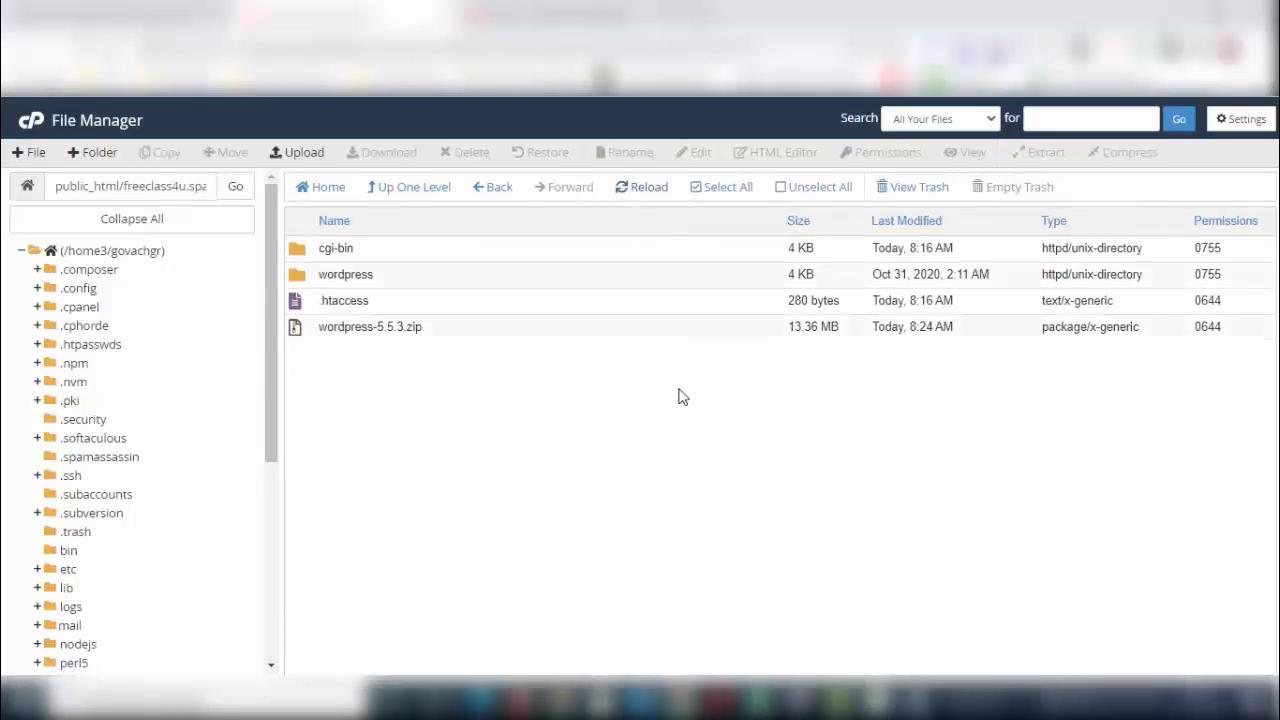
# Move everything in the extracted wordpress folder to /public_html/freeclass4u.space/ and go back to that parent folder
pyautogui.doubleClick(297, 276)
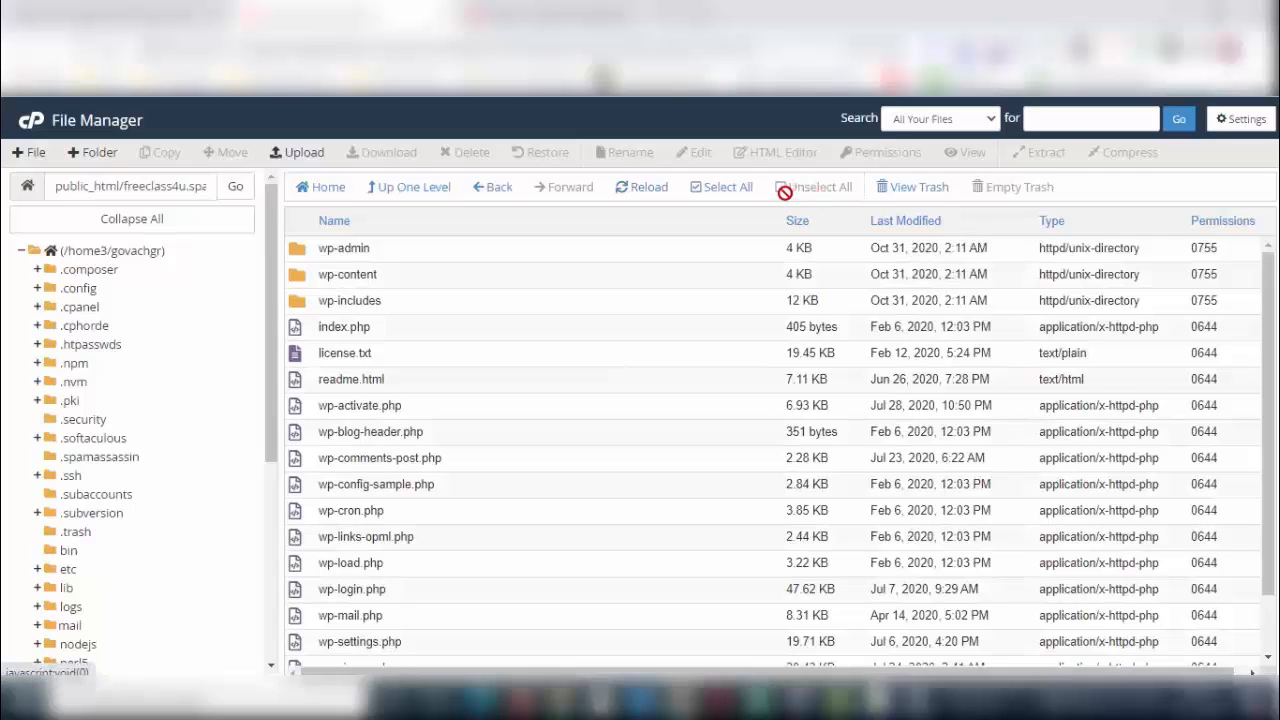
pyautogui.click(722, 187)
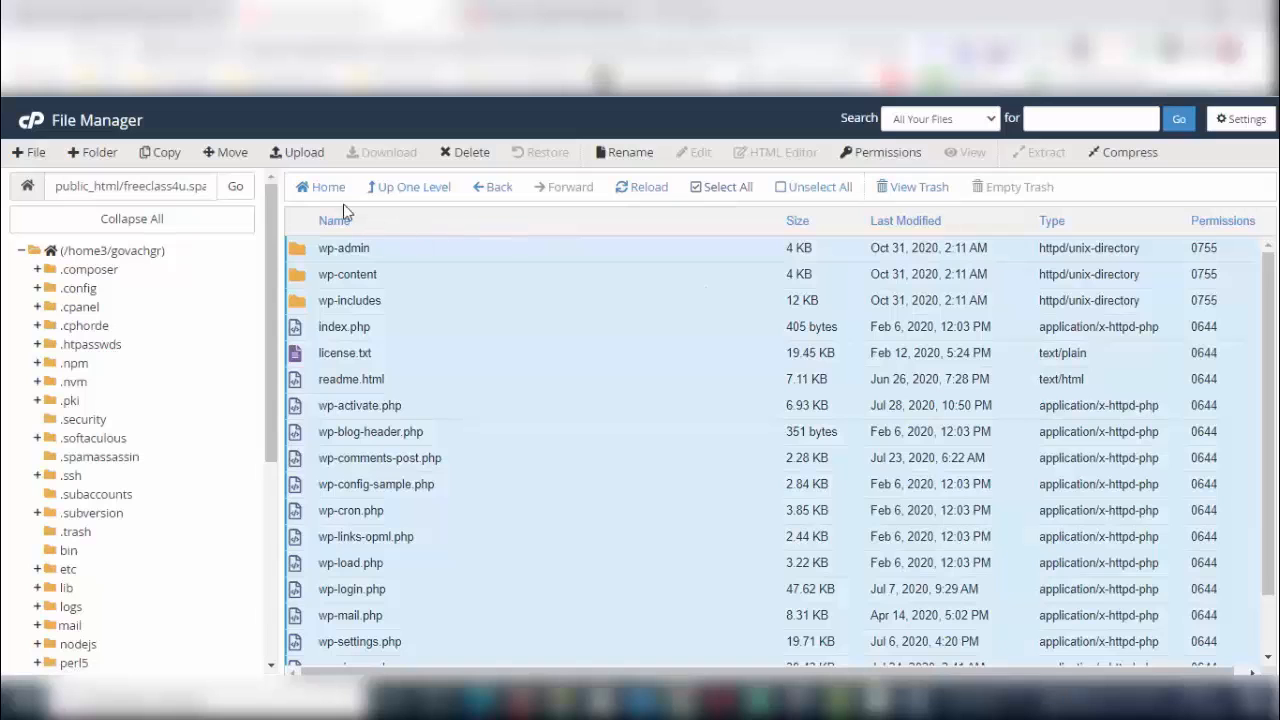
pyautogui.click(229, 154)
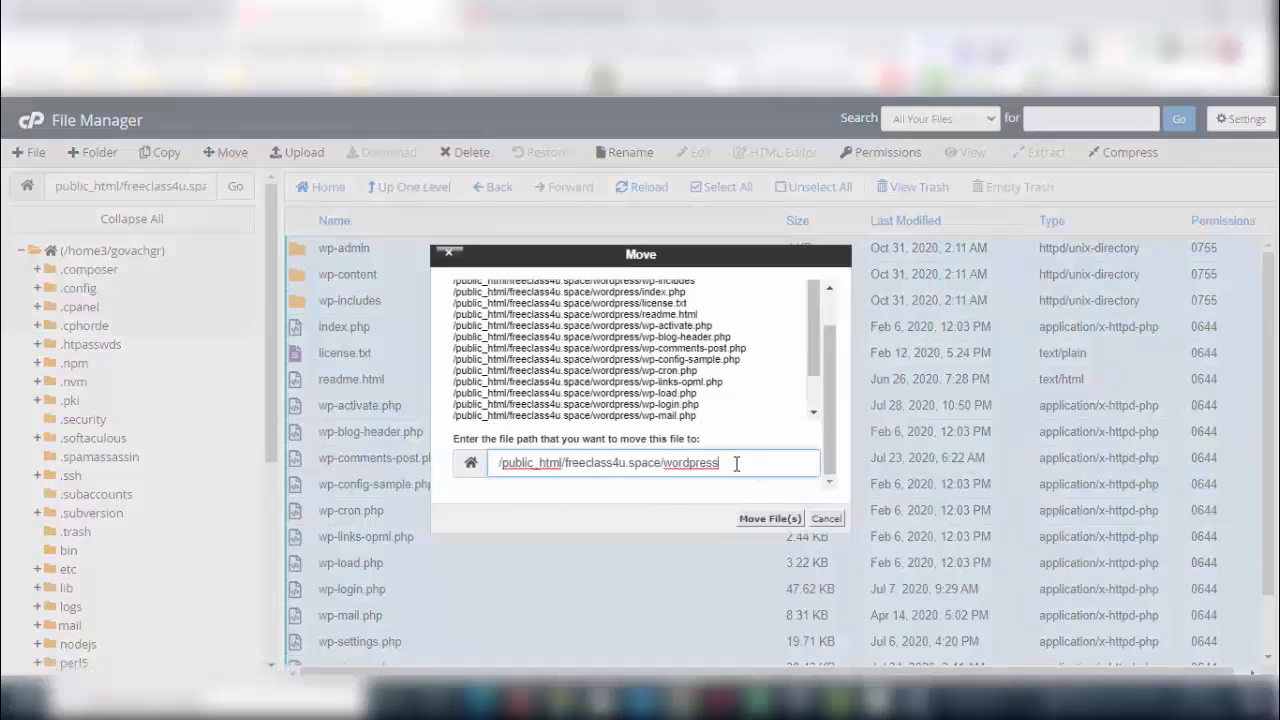
pyautogui.press('BackSpace')
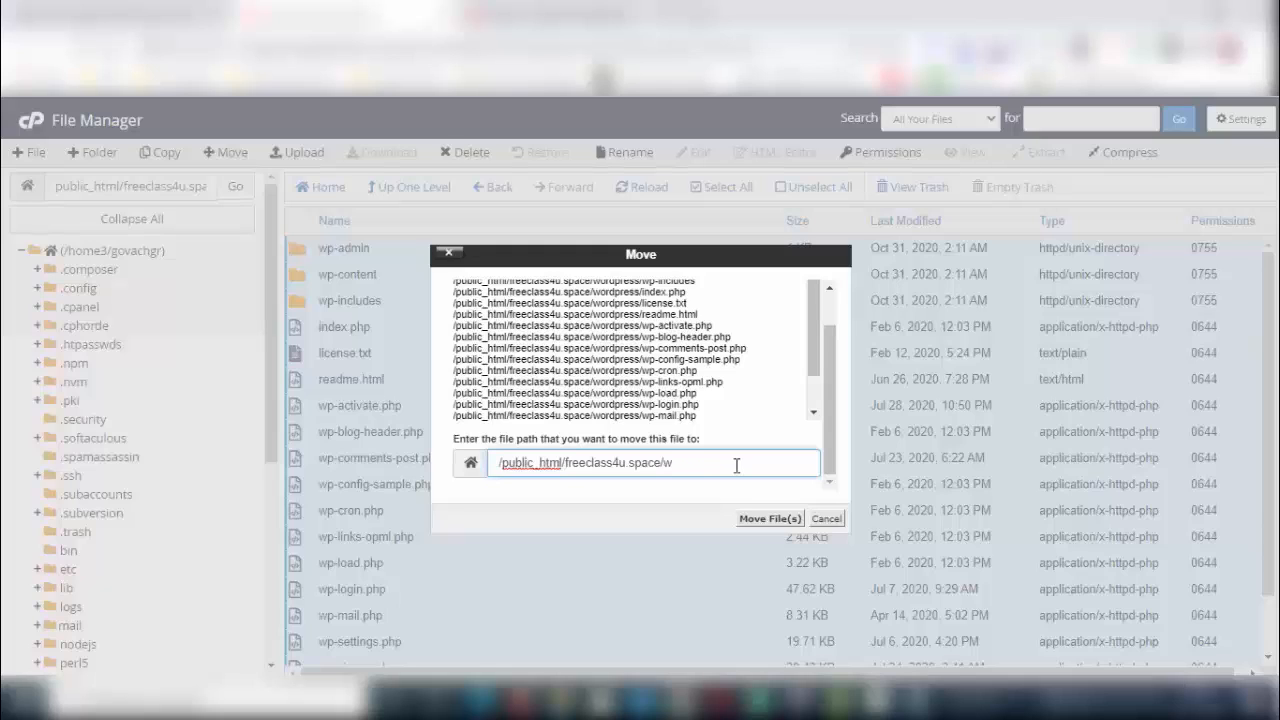
pyautogui.click(679, 496)
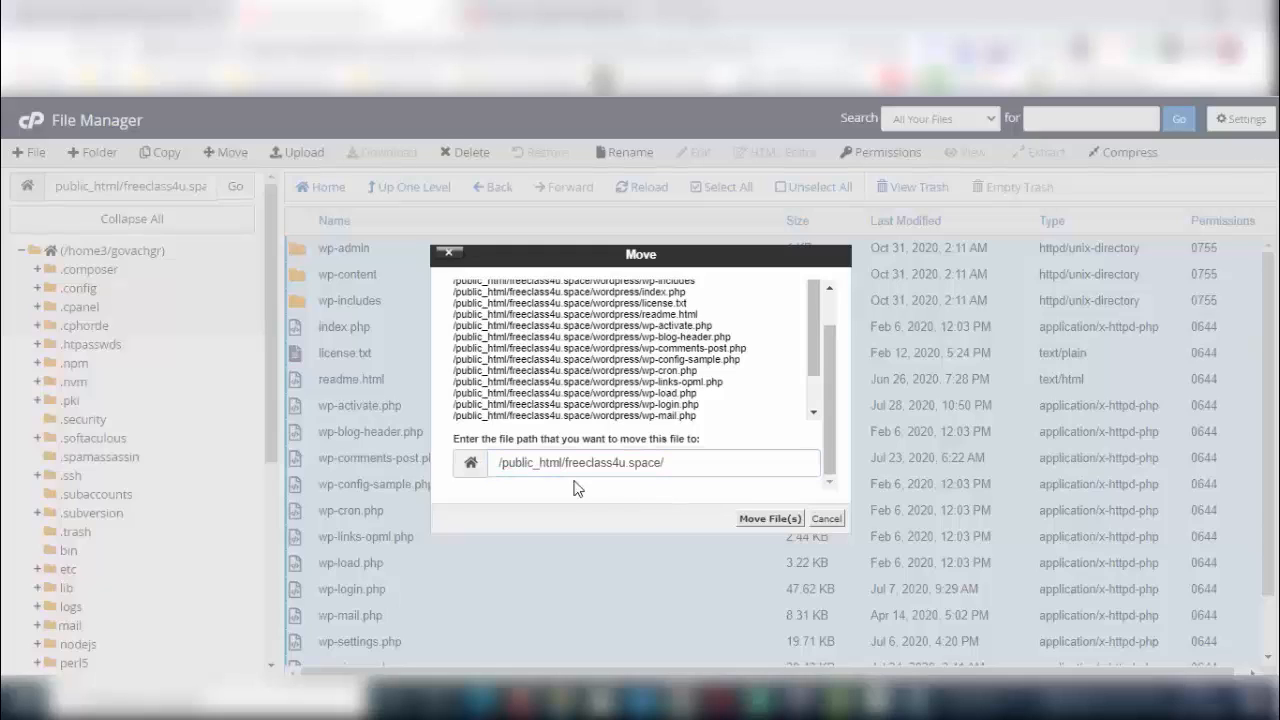
pyautogui.click(761, 520)
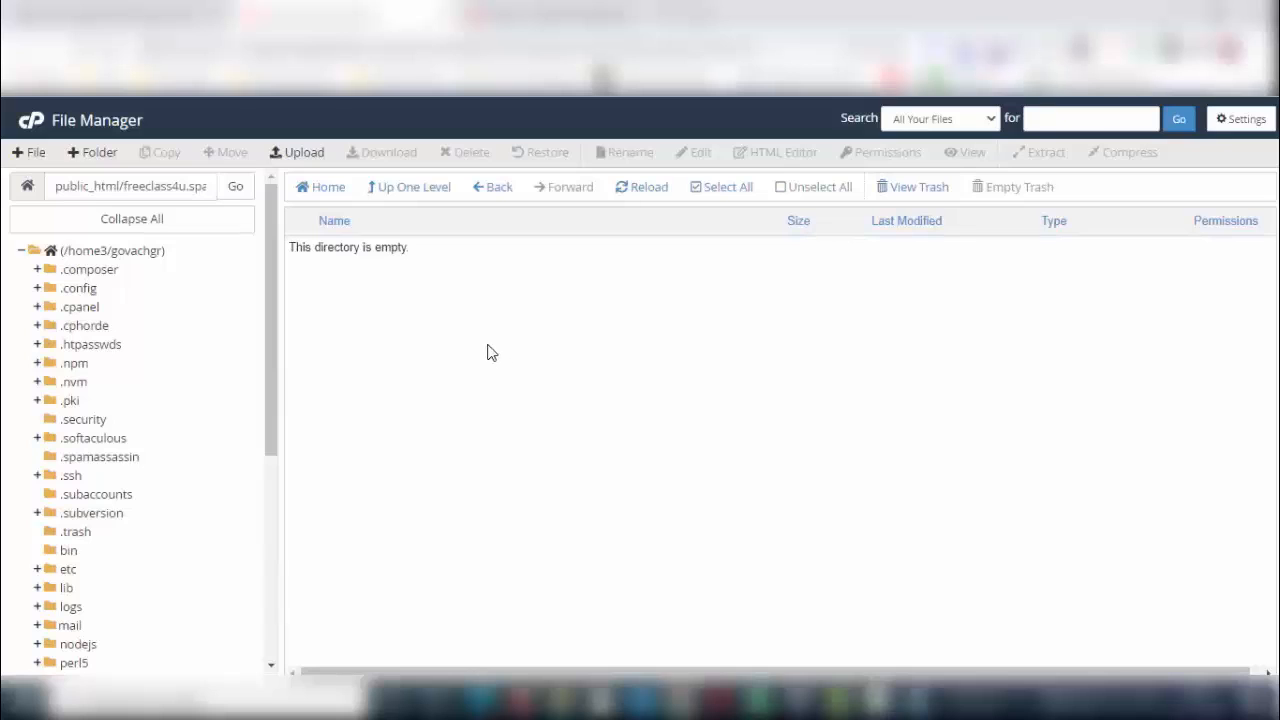
pyautogui.click(645, 194)
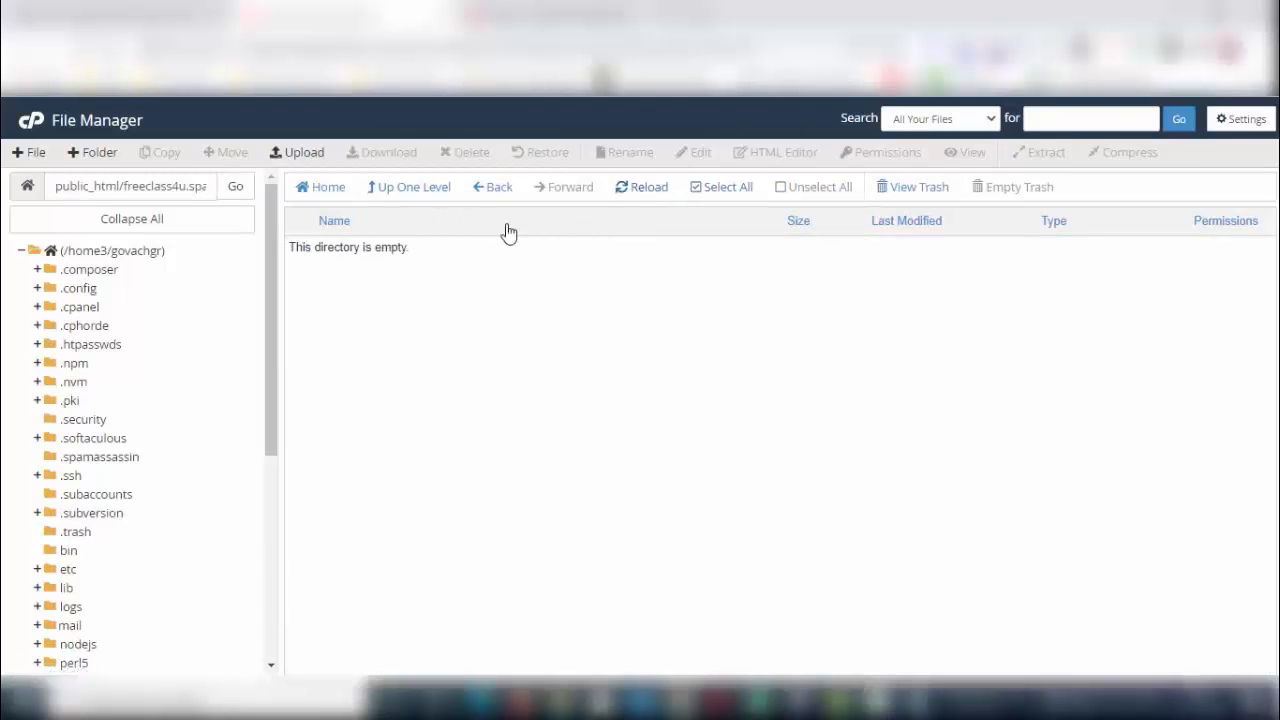
pyautogui.click(418, 190)
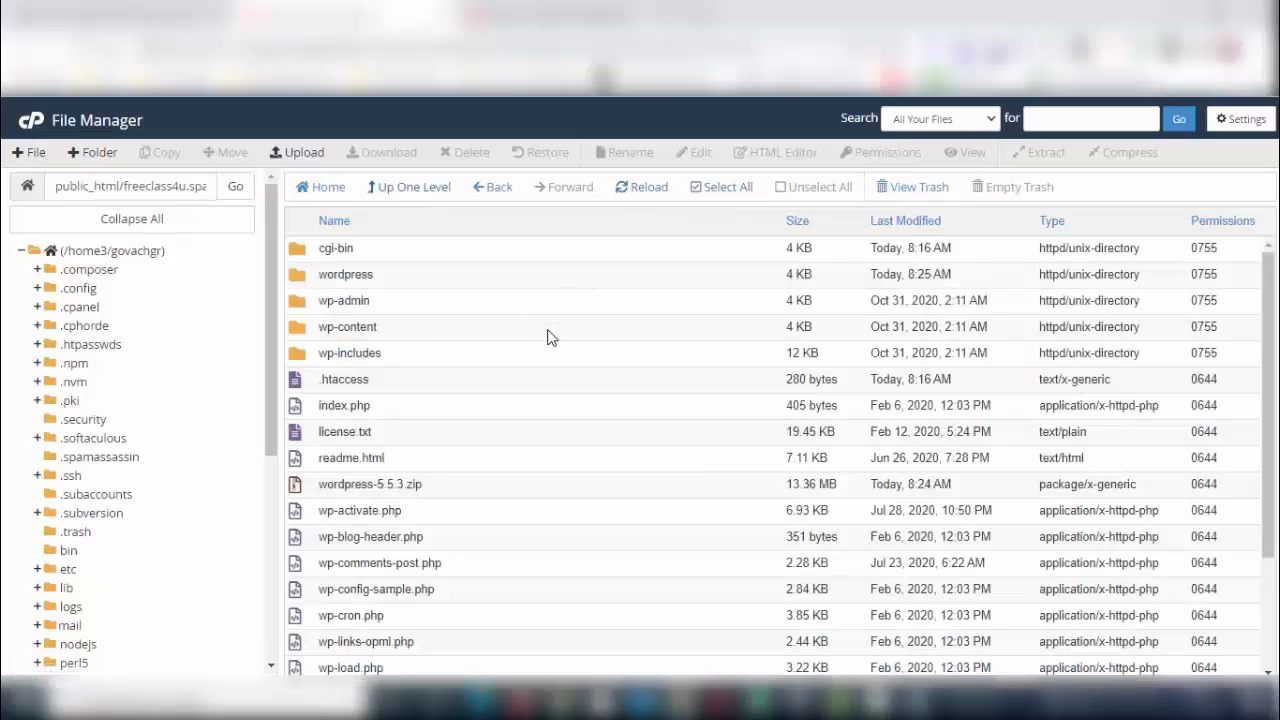
# Rename wp-config-sample.php in the freeclass4u.space folder to wp-config.php
pyautogui.rightClick(380, 563)
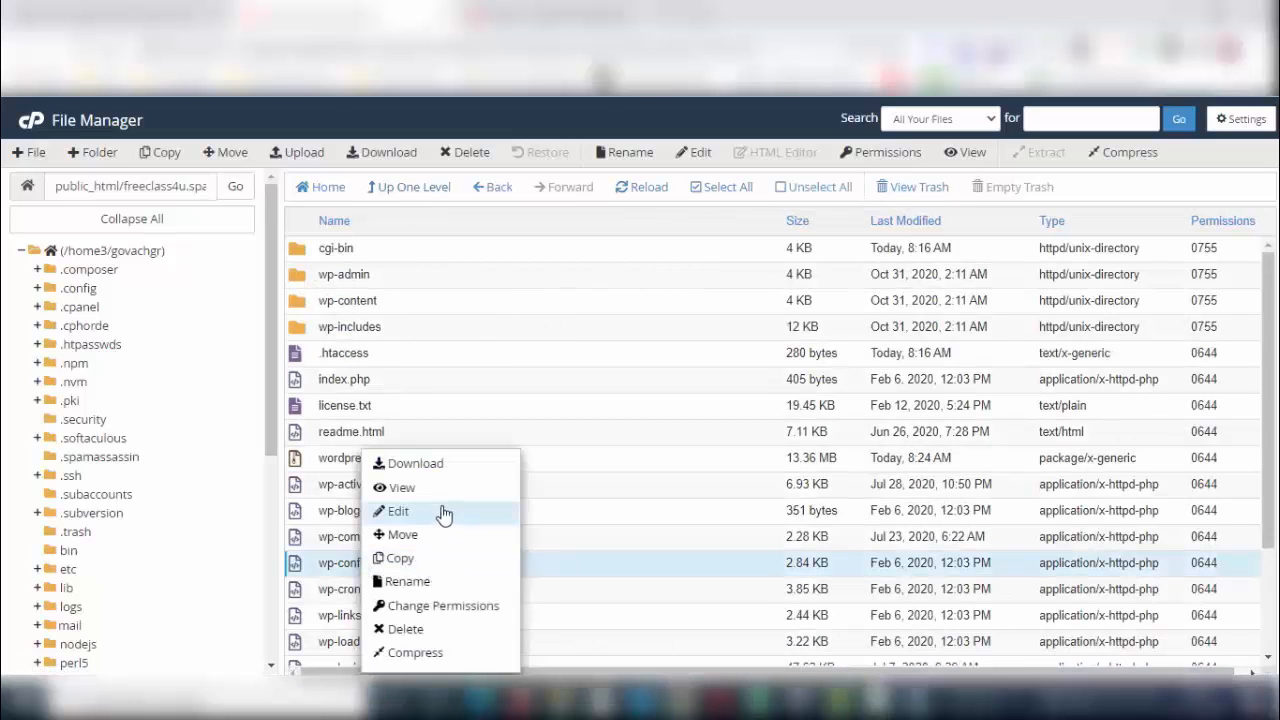
pyautogui.click(420, 583)
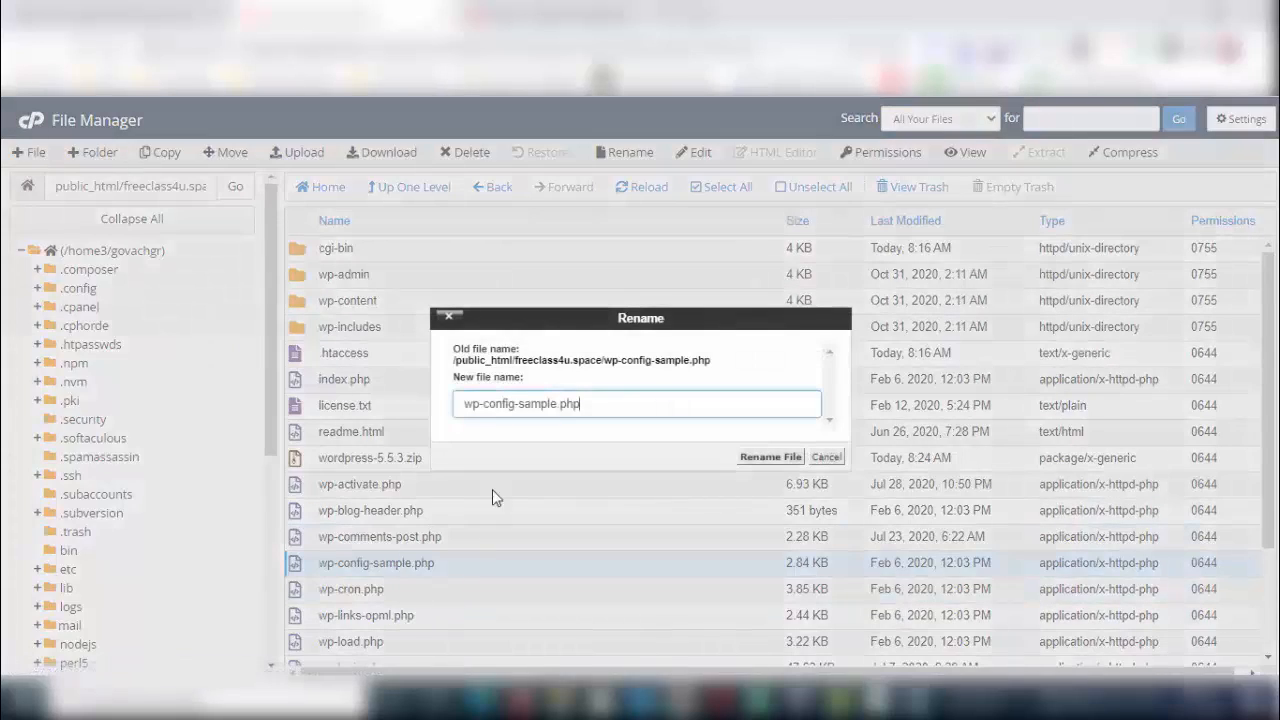
pyautogui.click(516, 403)
pyautogui.press('Delete')
pyautogui.press('Delete')
pyautogui.press('Delete')
pyautogui.press('Delete')
pyautogui.press('Delete')
pyautogui.press('Delete')
pyautogui.press('Delete')
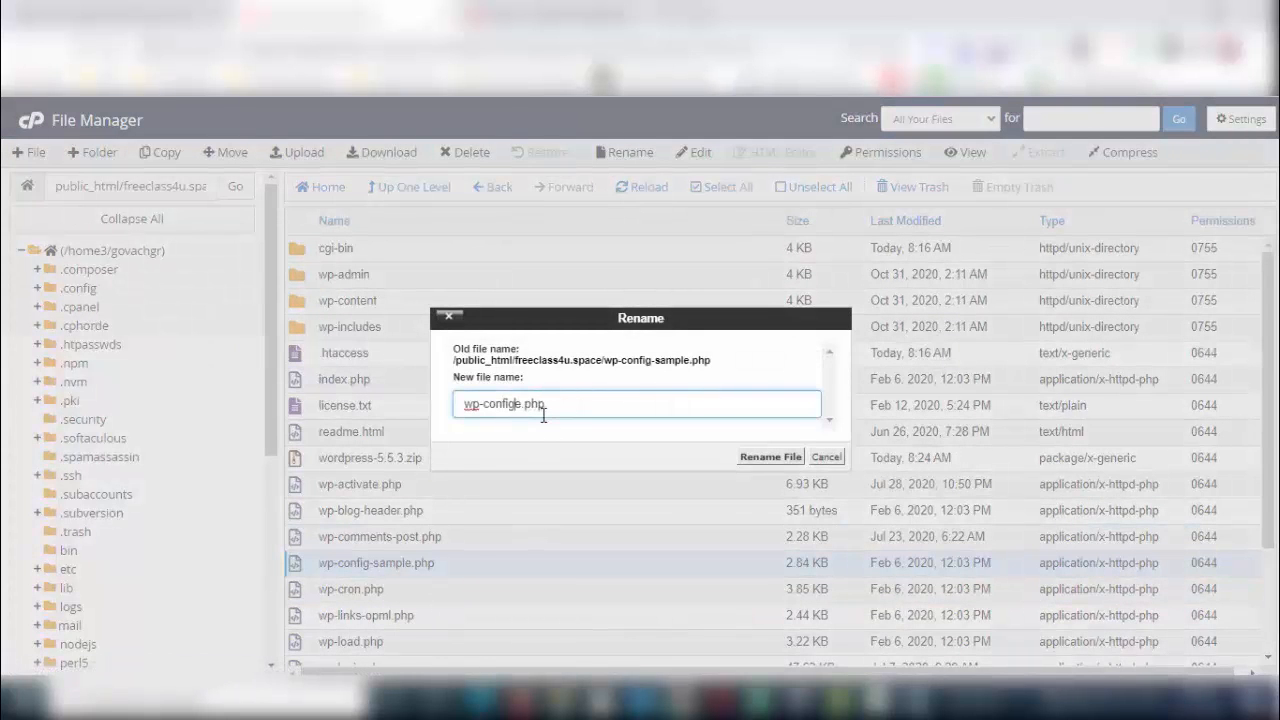
pyautogui.press('Delete')
pyautogui.write('.')
pyautogui.click(768, 457)
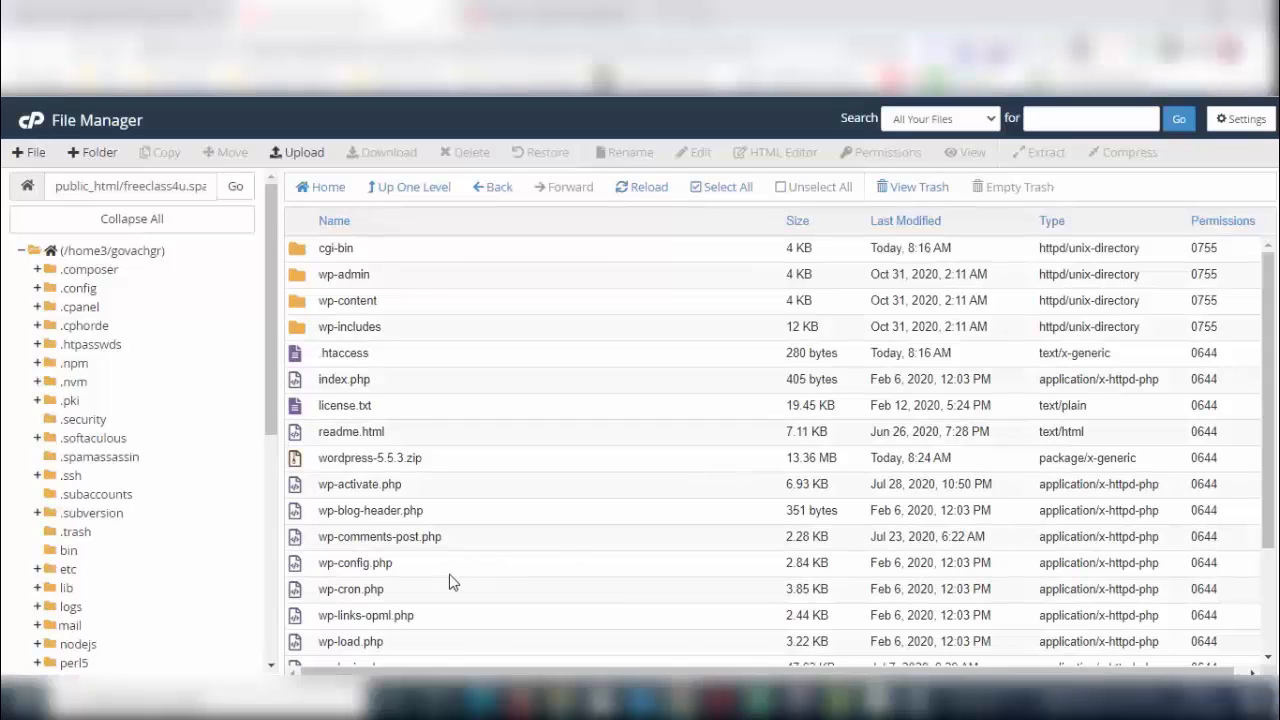
# Open wp-config.php in the code editor
pyautogui.click(360, 563)
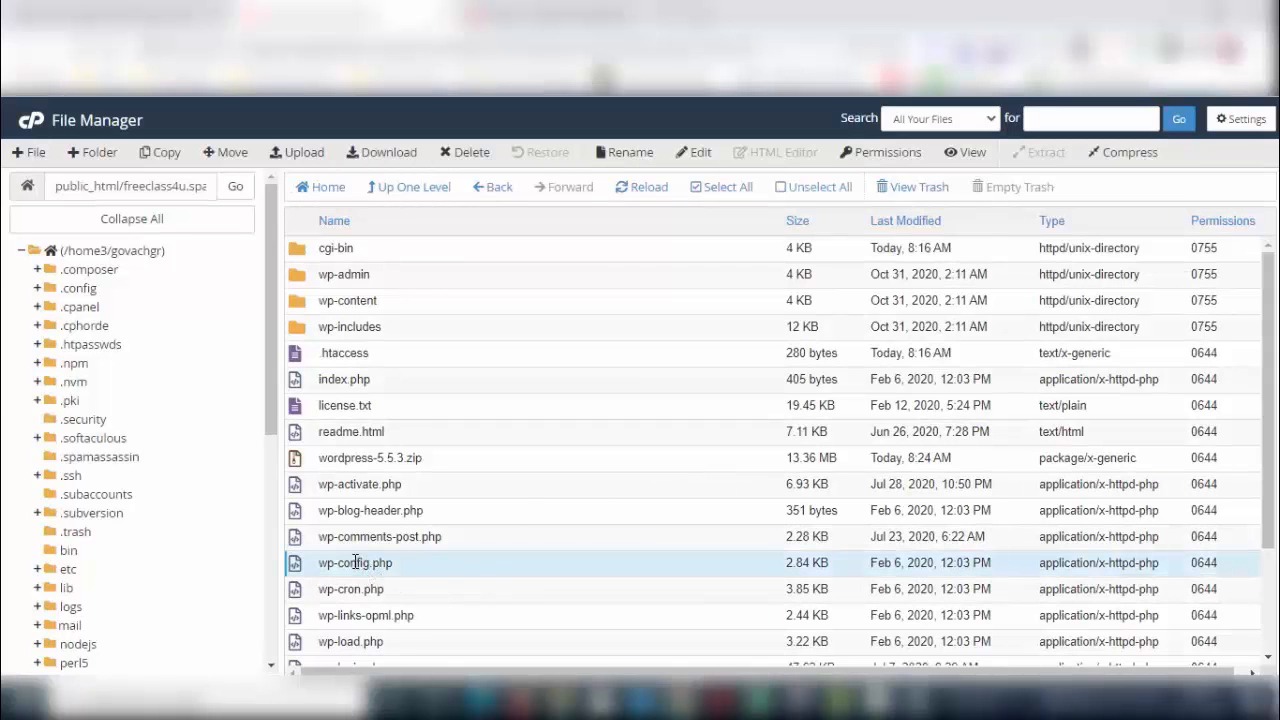
pyautogui.rightClick(355, 563)
pyautogui.click(403, 511)
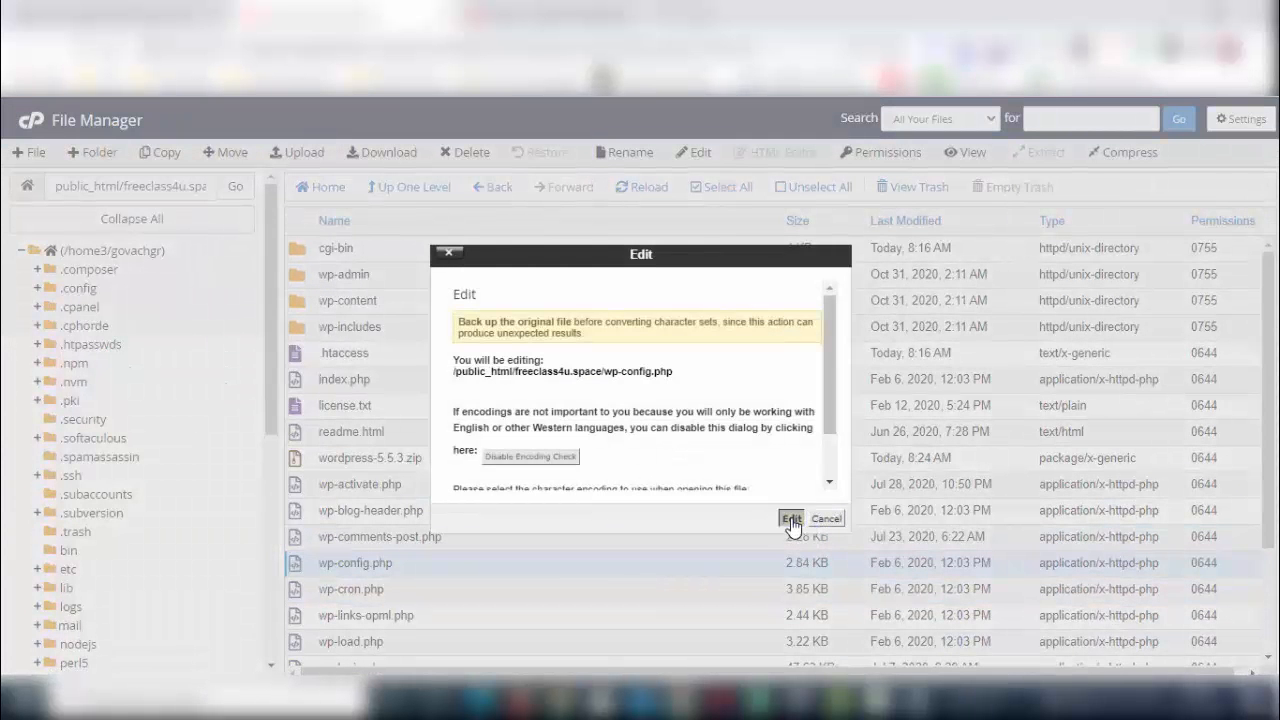
pyautogui.click(791, 519)
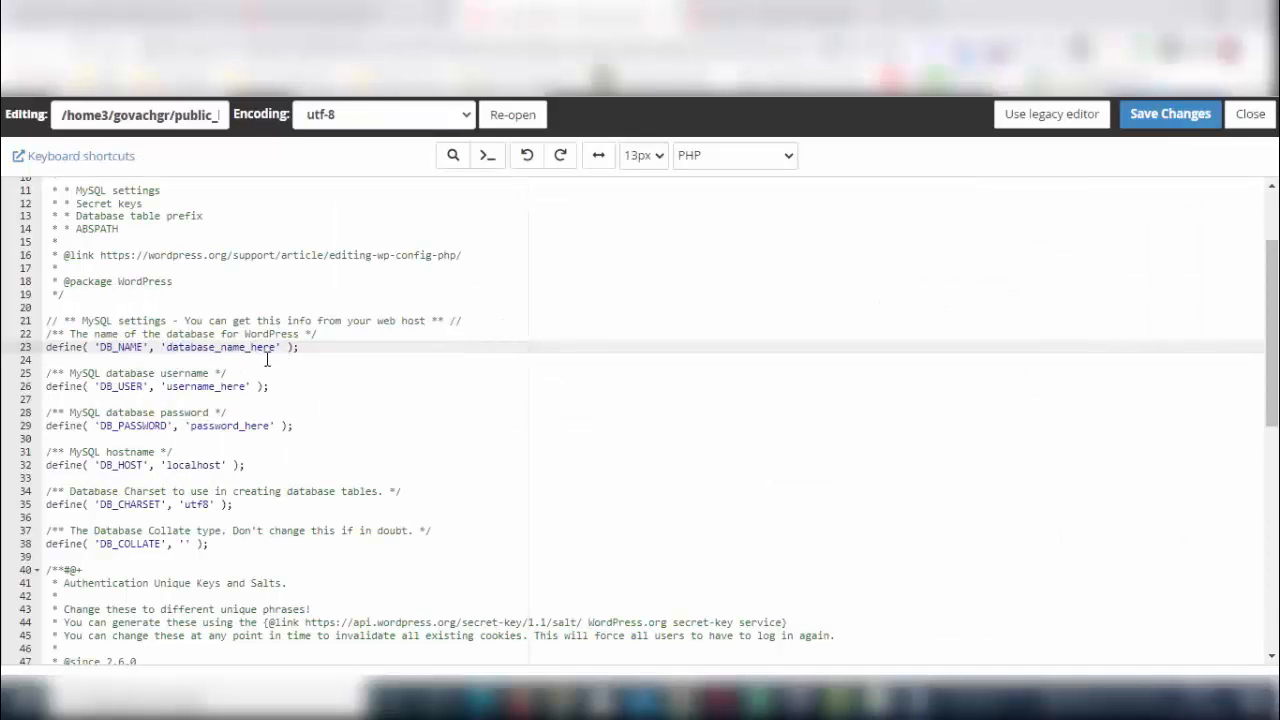
# Replace the password_here placeholder of DB_PASSWORD with the copied MySQL user password
pyautogui.click(191, 426)
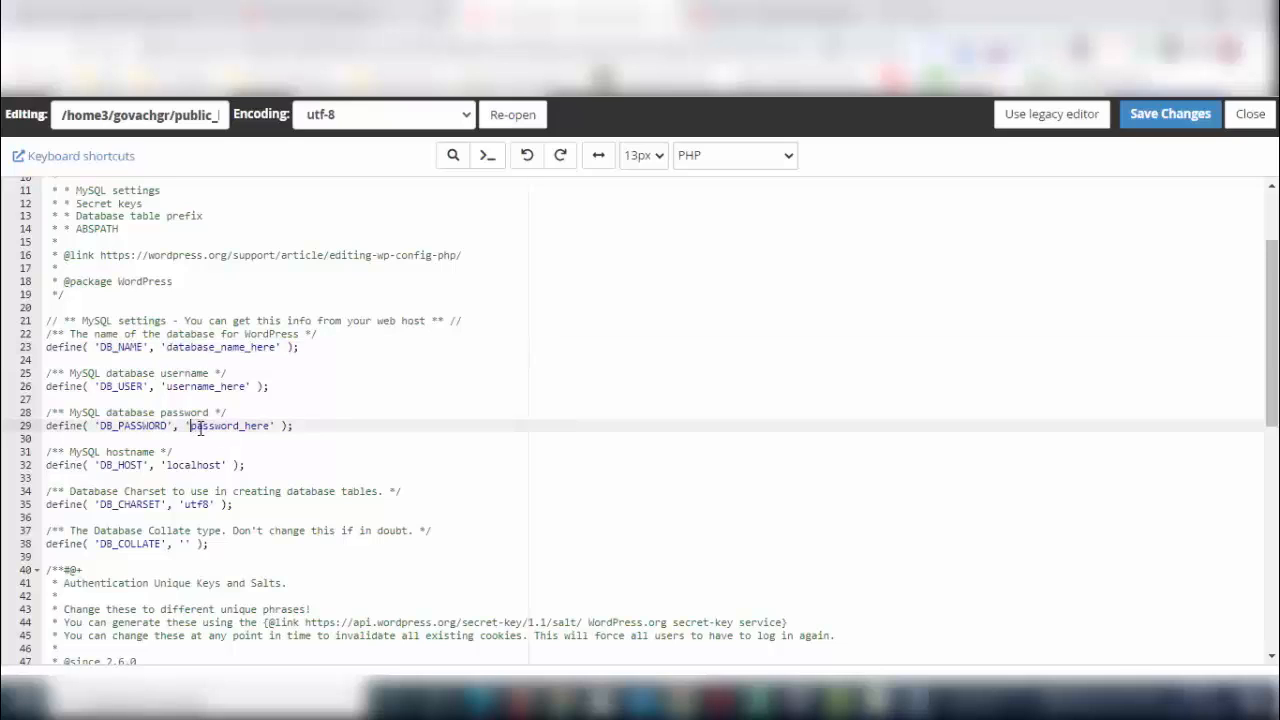
pyautogui.press('Delete')
pyautogui.press('Delete')
pyautogui.press('Delete')
pyautogui.press('Delete')
pyautogui.press('Delete')
pyautogui.press('Delete')
pyautogui.press('Delete')
pyautogui.press('Delete')
pyautogui.press('Delete')
pyautogui.press('Delete')
pyautogui.press('Delete')
pyautogui.press('Delete')
pyautogui.hotkey('ctrl', 'v')
pyautogui.click(915, 700)
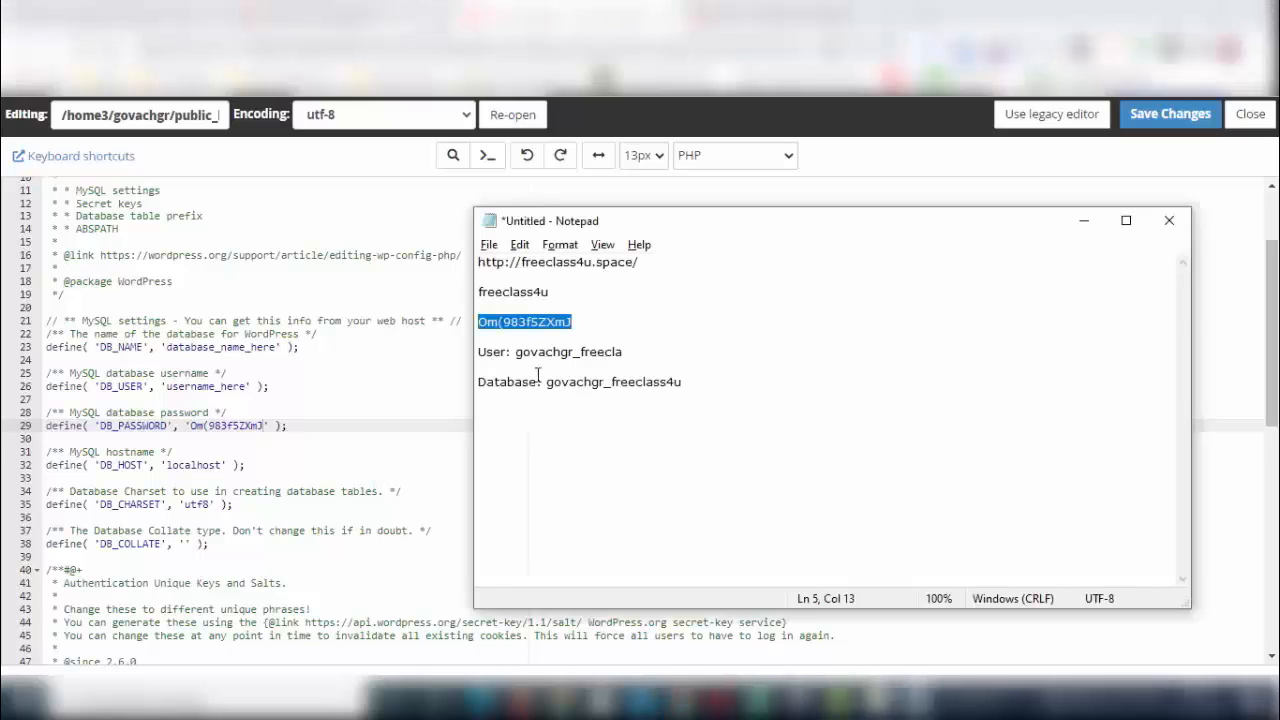
pyautogui.click(516, 352)
pyautogui.keyDown('shift'); pyautogui.click(639, 355); pyautogui.keyUp('shift')
pyautogui.hotkey('ctrl', 'c')
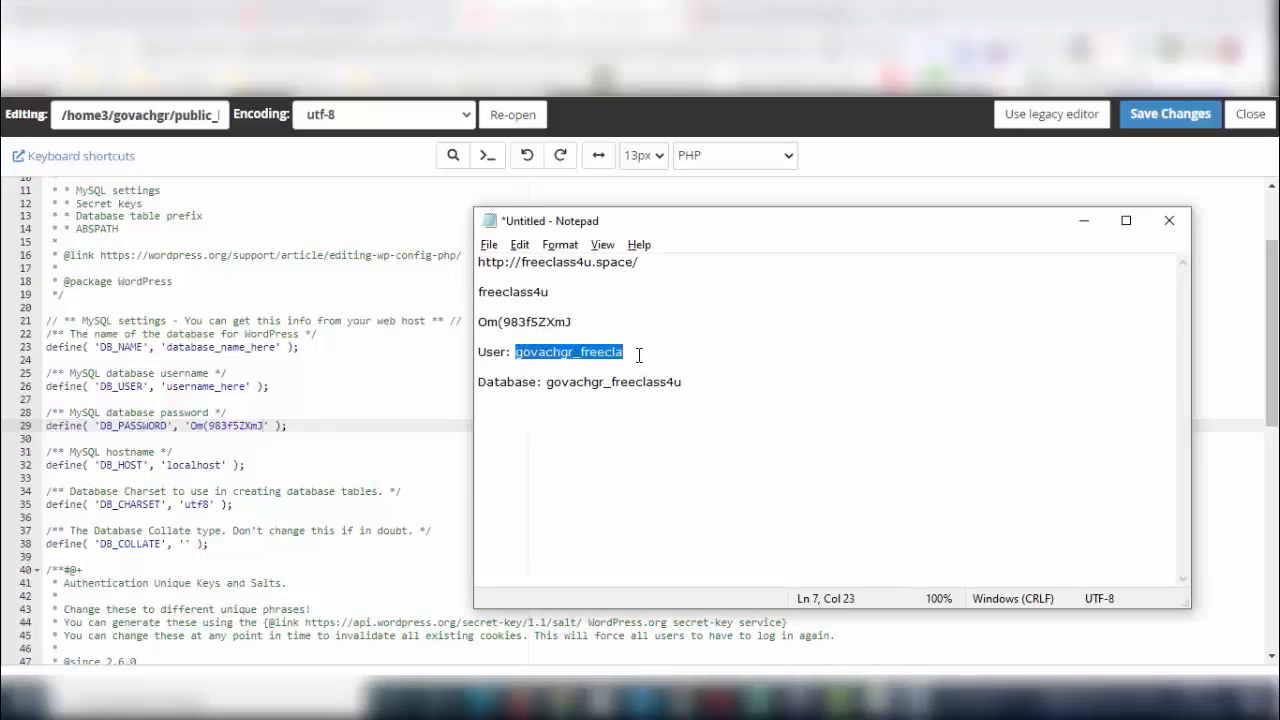
pyautogui.hotkey('alt', 'Tab')
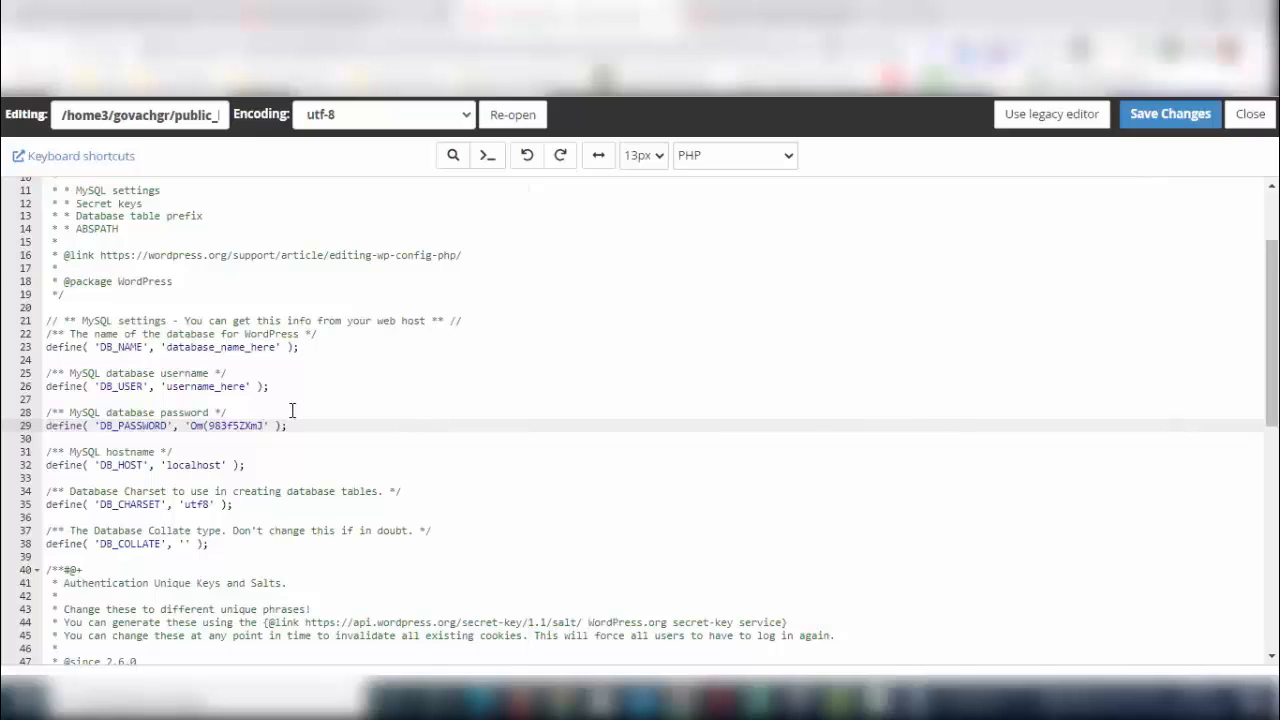
pyautogui.click(167, 386)
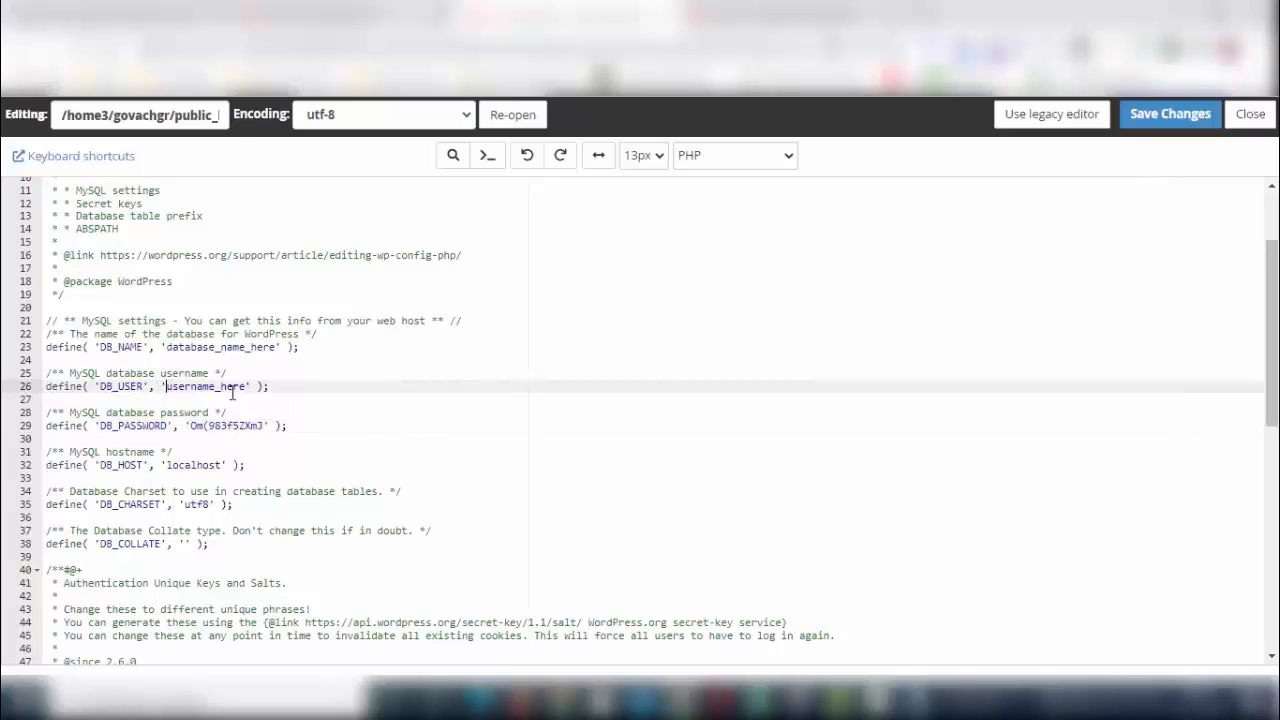
pyautogui.press('Delete')
pyautogui.press('Delete')
pyautogui.press('Delete')
pyautogui.press('Delete')
pyautogui.press('Delete')
pyautogui.press('Delete')
pyautogui.press('Delete')
pyautogui.press('Delete')
pyautogui.press('Delete')
pyautogui.press('Delete')
pyautogui.press('Delete')
pyautogui.press('Delete')
pyautogui.press('Delete')
pyautogui.hotkey('ctrl', 'v')
# Copy the database name from the Notepad notes and replace the DB_NAME placeholder with govachgr_freeclass4u
pyautogui.hotkey('alt', 'Tab')
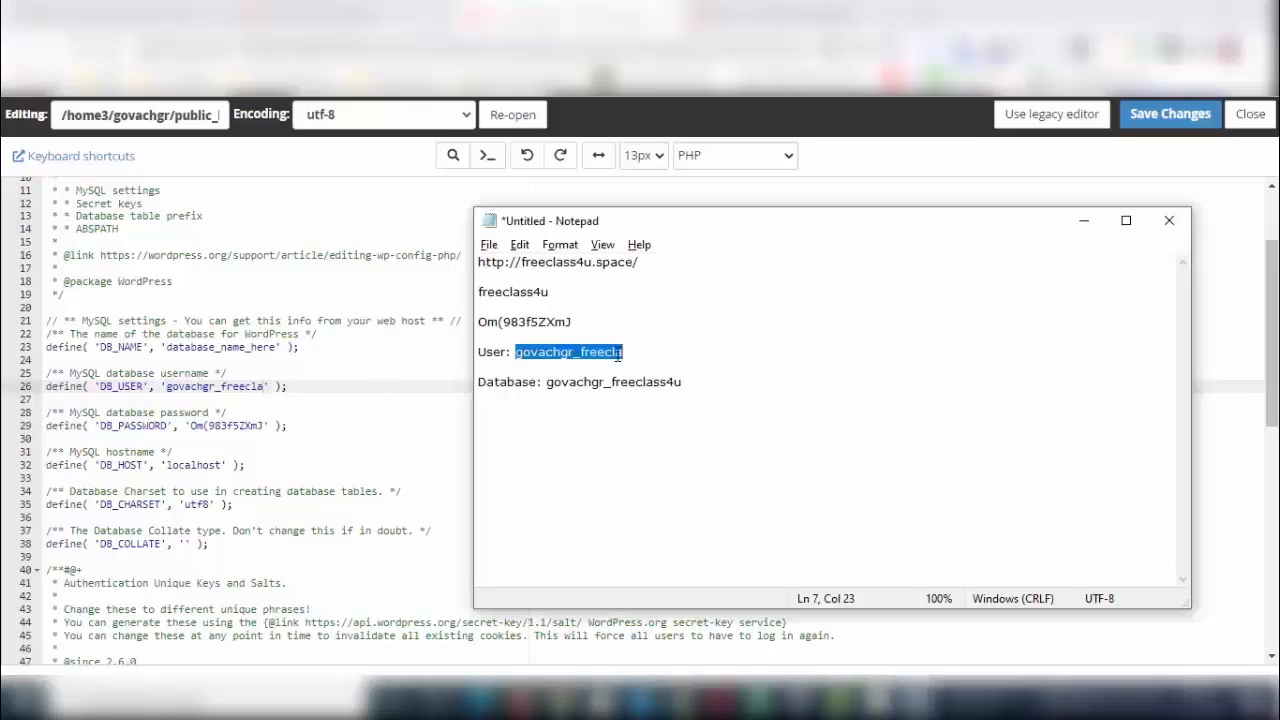
pyautogui.moveTo(549, 383); pyautogui.dragTo(694, 382)
pyautogui.hotkey('ctrl', 'c')
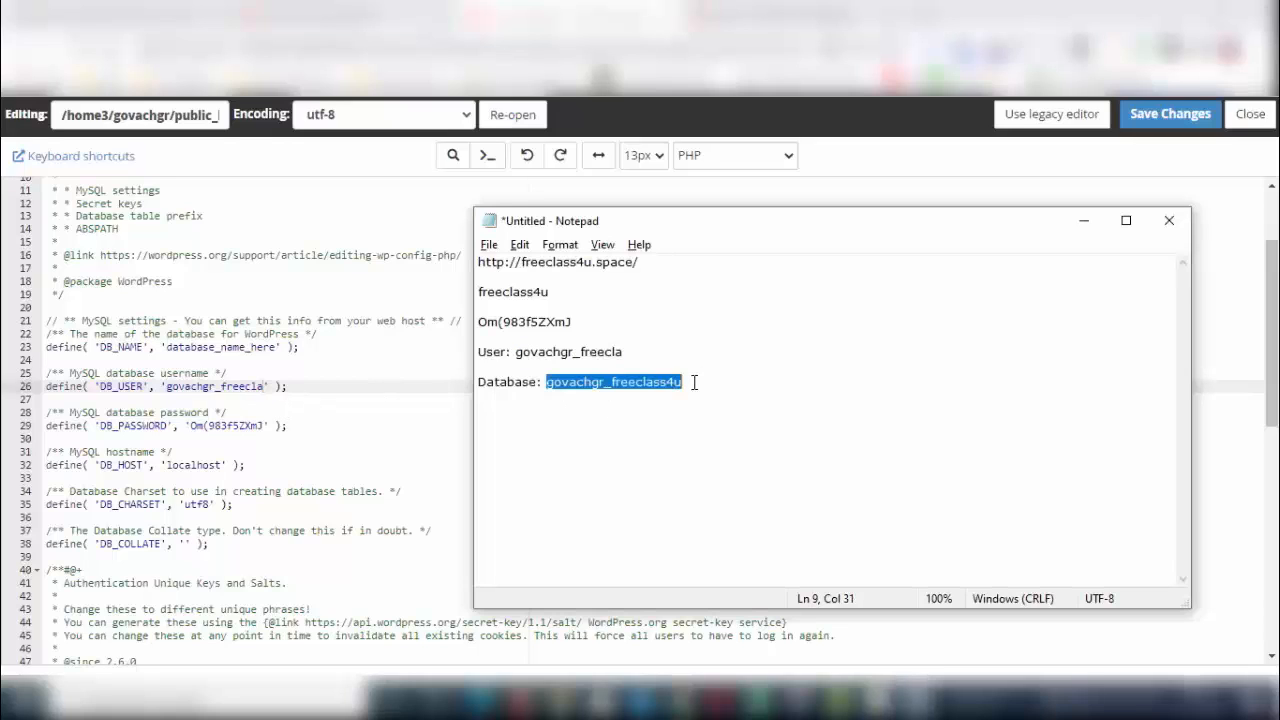
pyautogui.hotkey('alt', 'Tab')
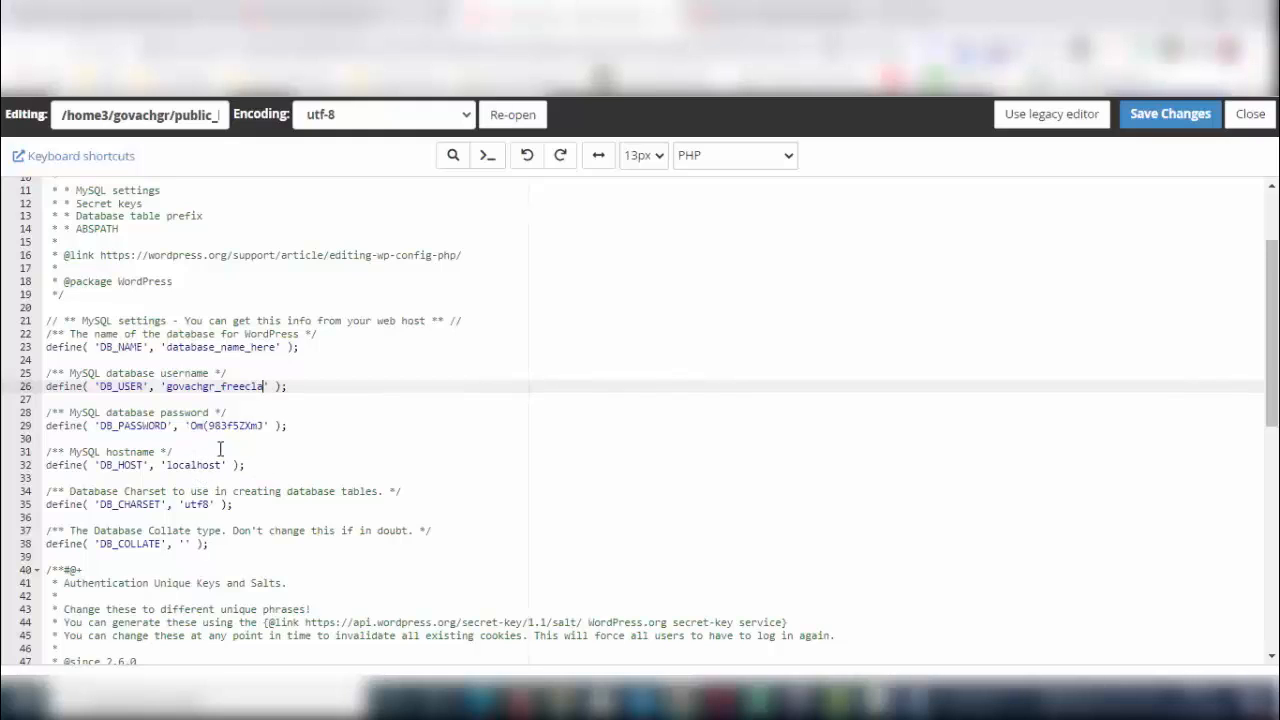
pyautogui.click(166, 348)
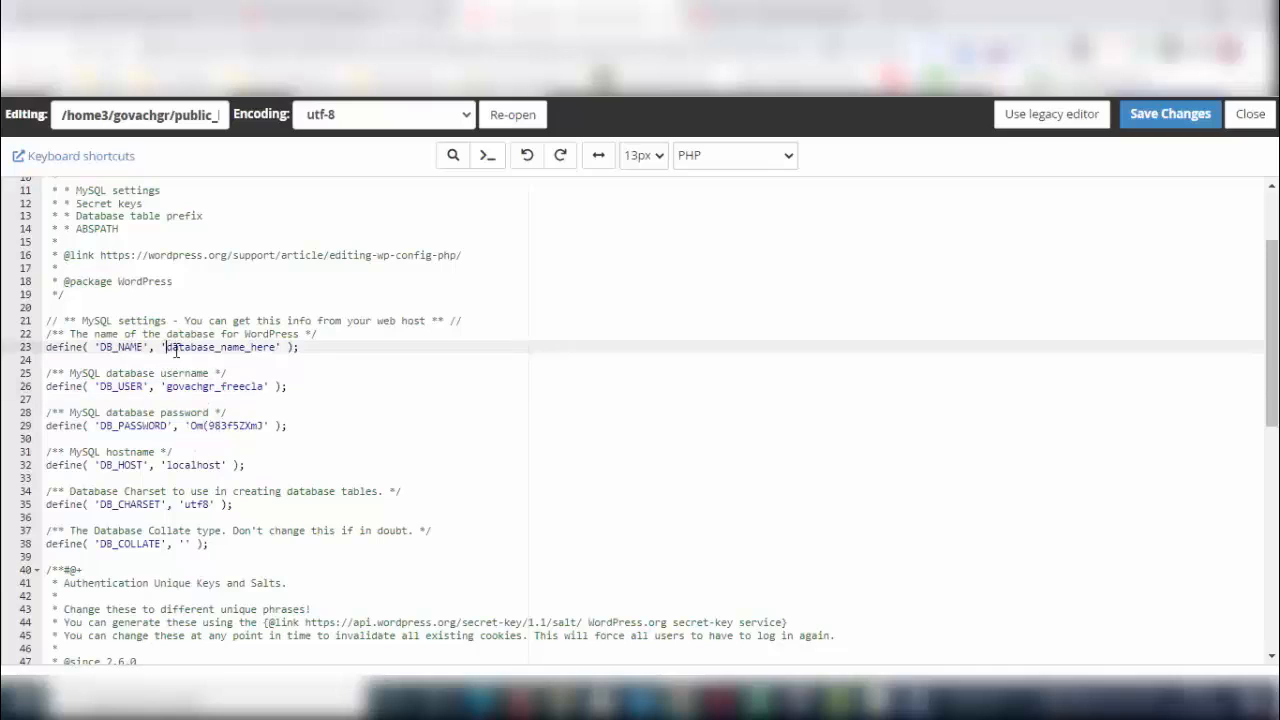
pyautogui.press('Delete')
pyautogui.press('Delete')
pyautogui.press('Delete')
pyautogui.press('Delete')
pyautogui.press('Delete')
pyautogui.press('Delete')
pyautogui.press('Delete')
pyautogui.press('Delete')
pyautogui.press('Delete')
pyautogui.press('Delete')
pyautogui.press('Delete')
pyautogui.press('Delete')
pyautogui.press('Delete')
pyautogui.press('Delete')
pyautogui.press('Delete')
pyautogui.press('Delete')
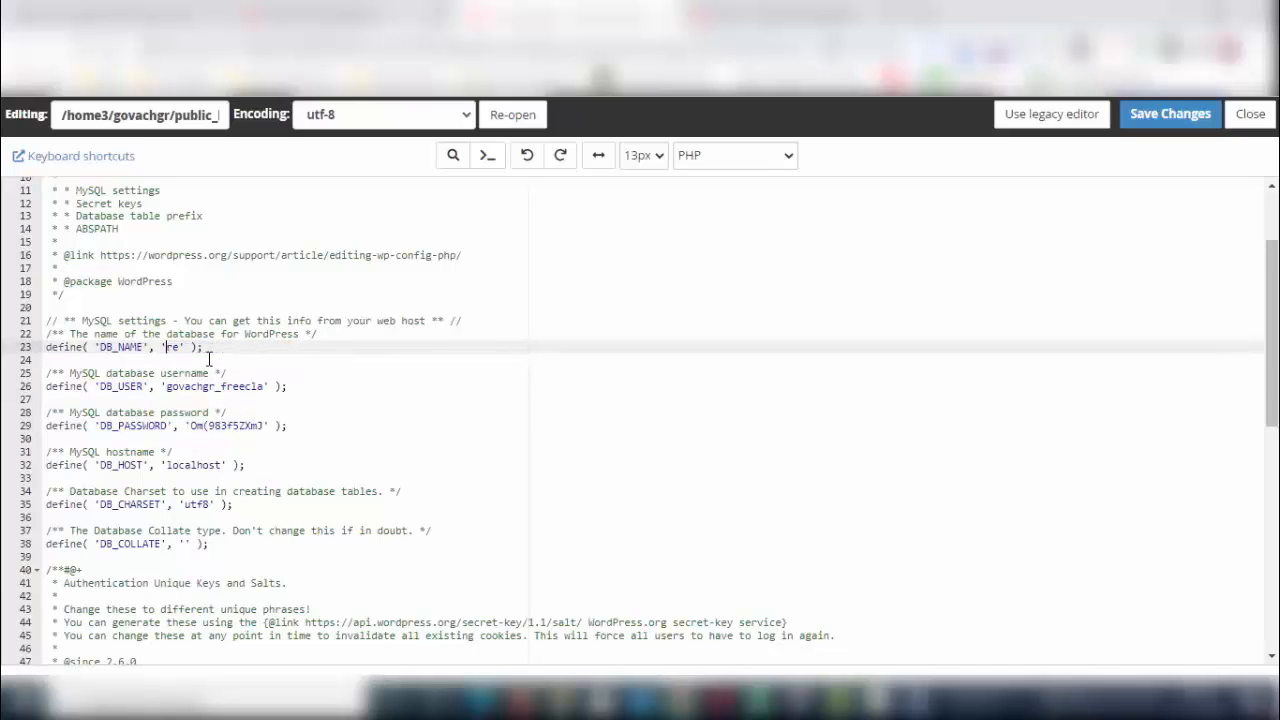
pyautogui.hotkey('ctrl', 'v')
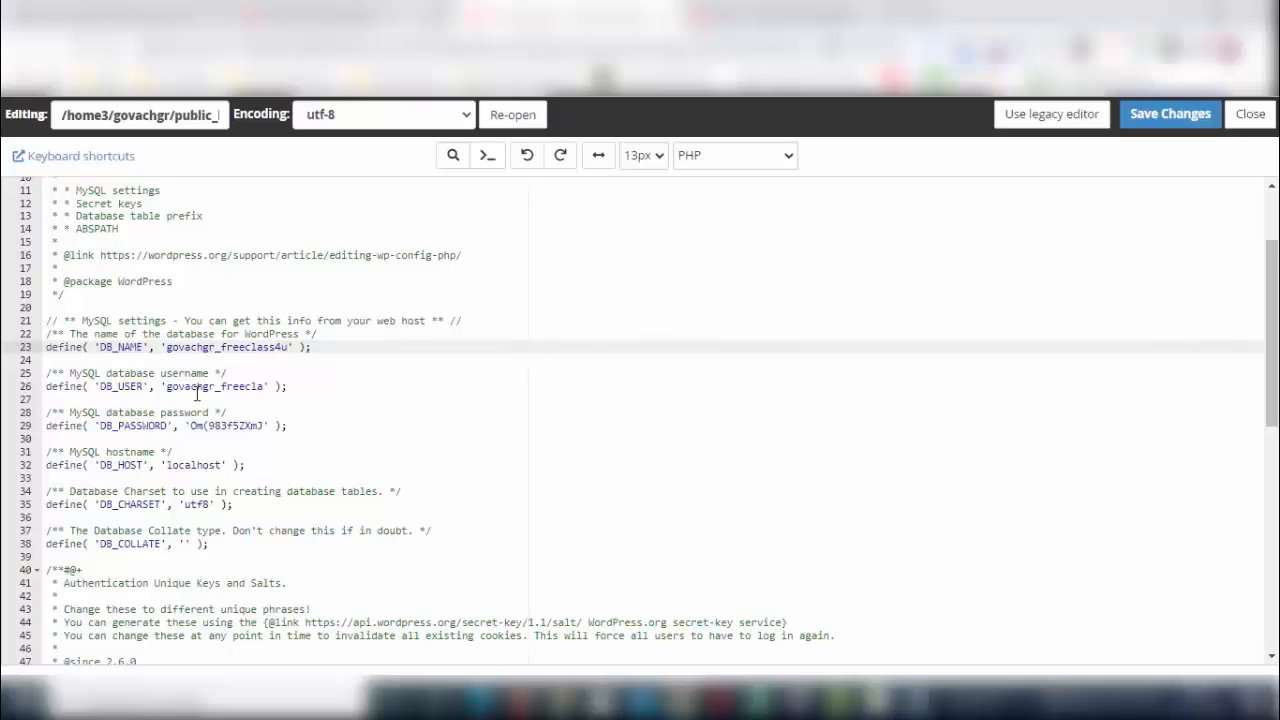
# Save the edited database settings in wp-config.php
pyautogui.click(1170, 113)
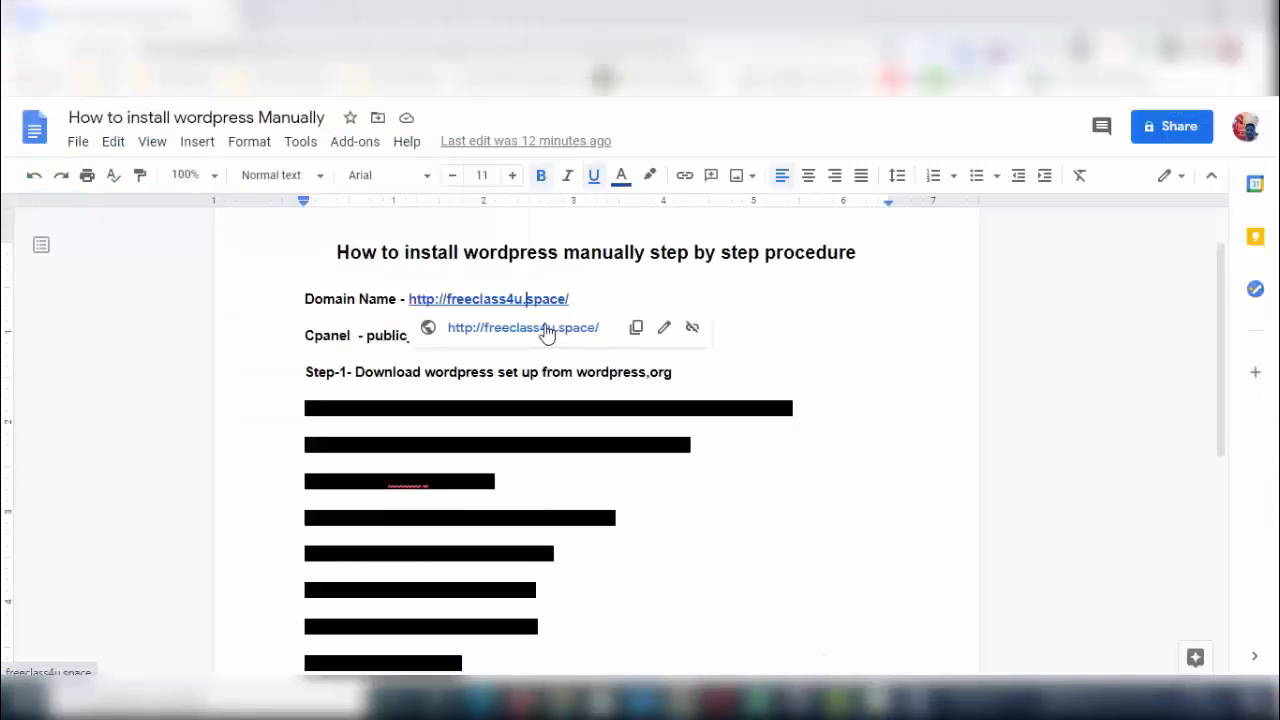
pyautogui.click(523, 328)
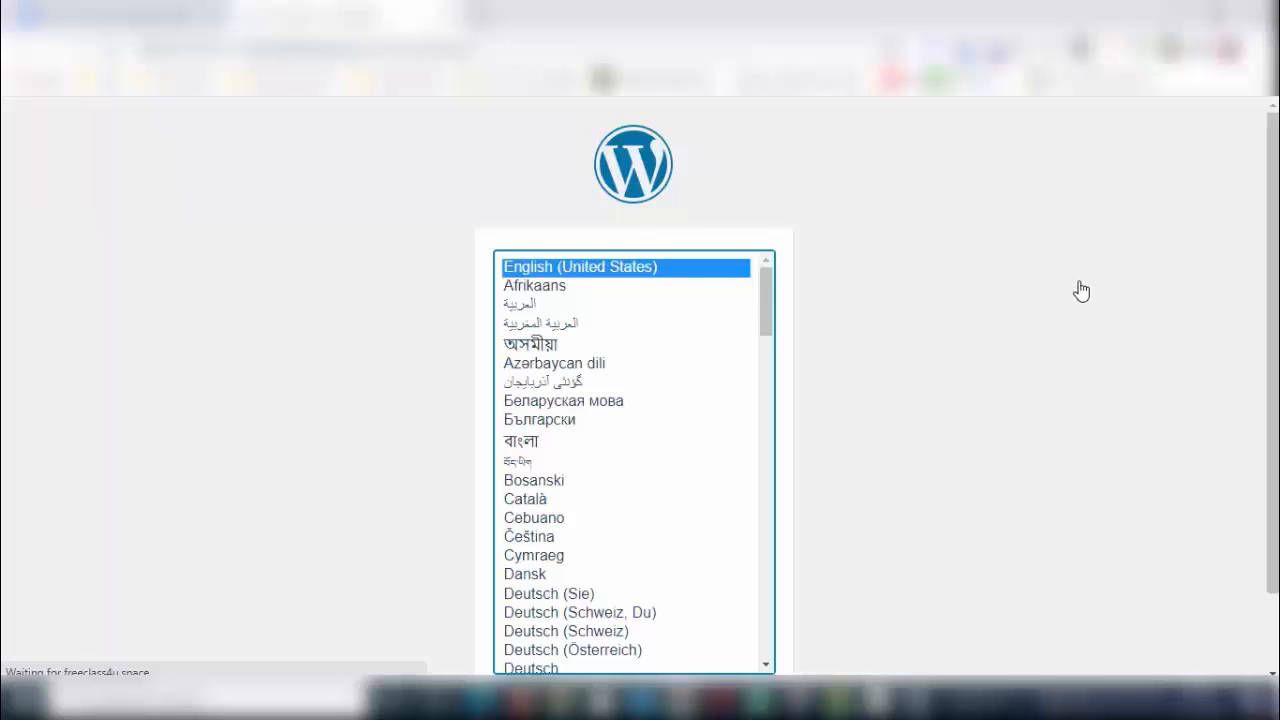
pyautogui.scroll(-1, 735, 638)
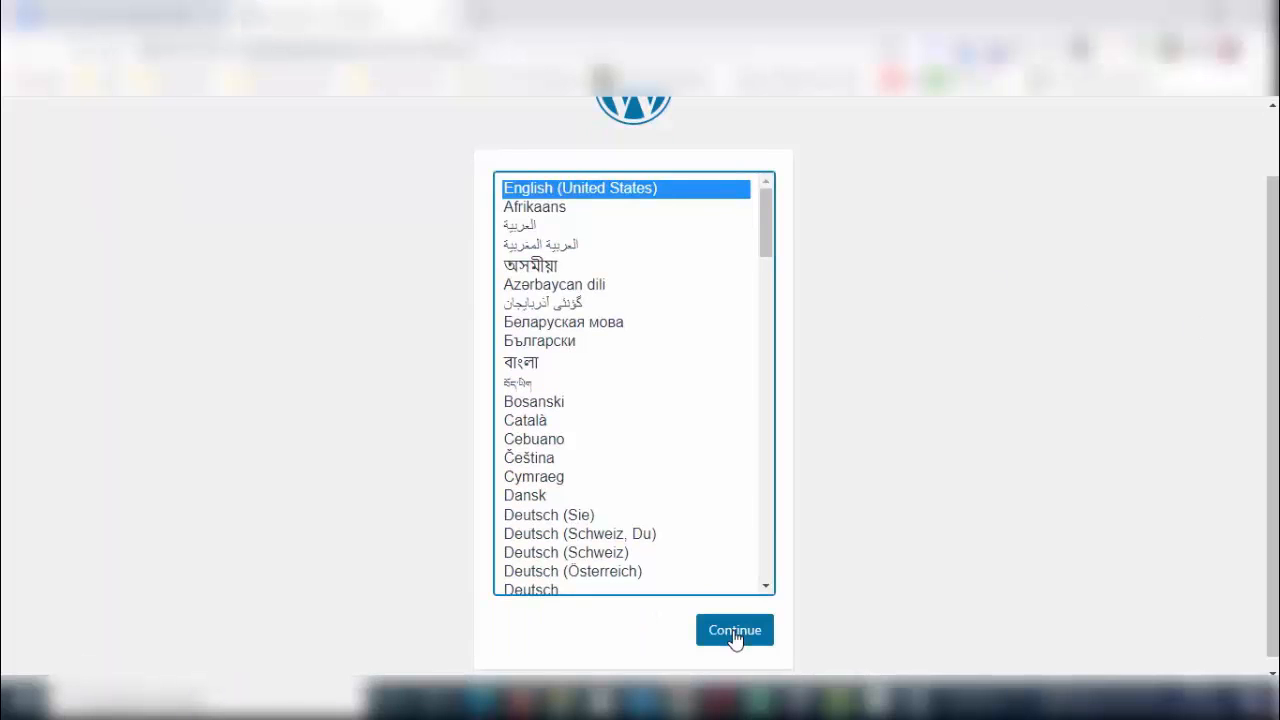
pyautogui.click(735, 638)
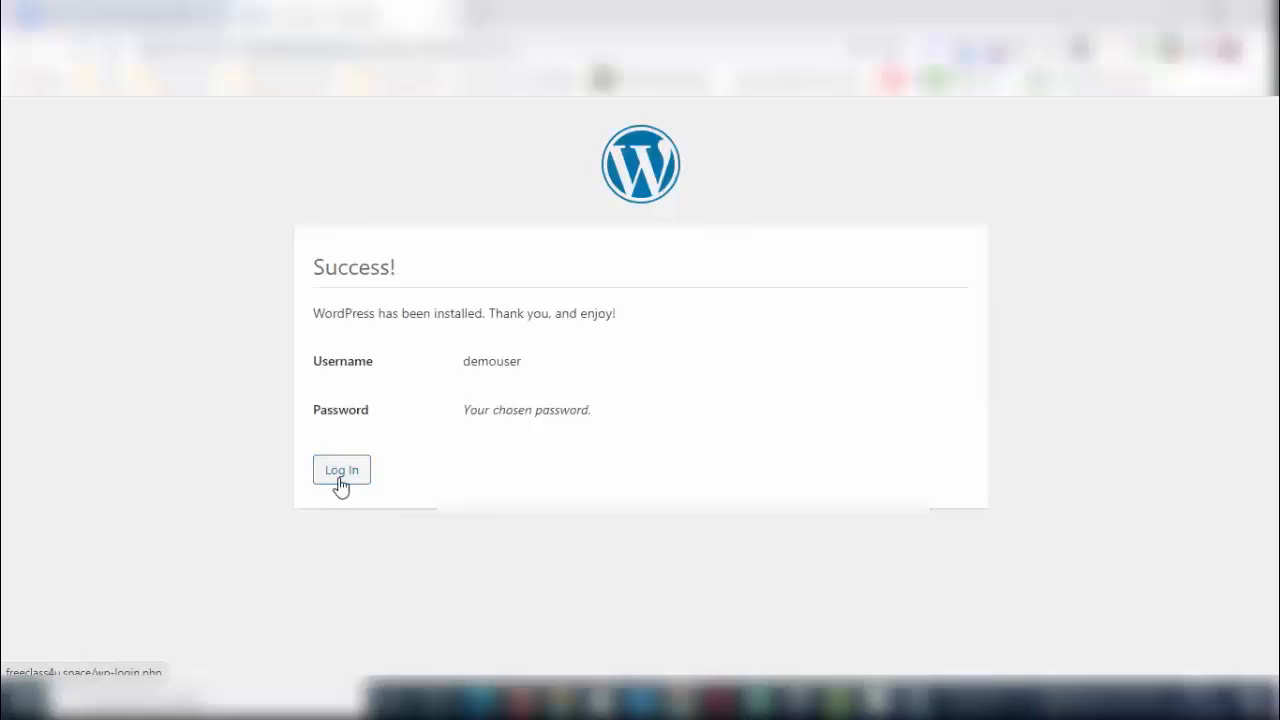
# Proceed from the installation success page to the WordPress login and look over the admin dashboard
pyautogui.click(340, 474)
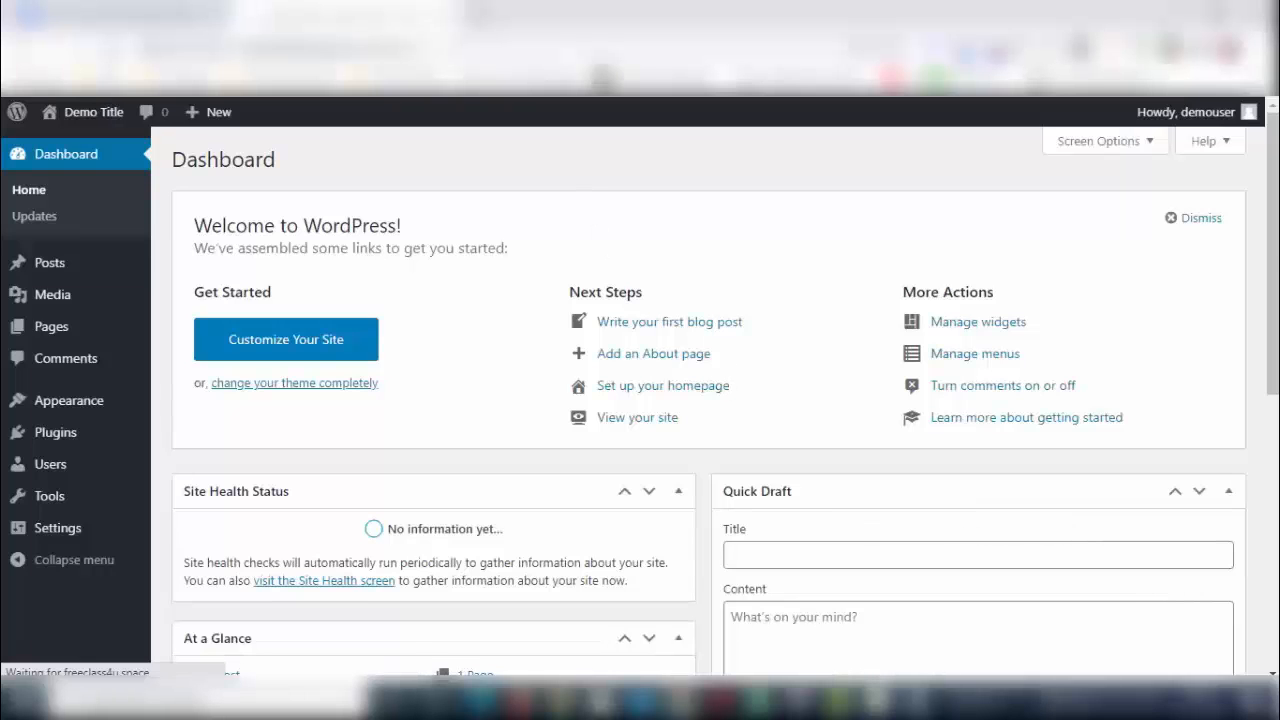
pyautogui.scroll(-2, 640, 400)
pyautogui.scroll(2, 300, 337)
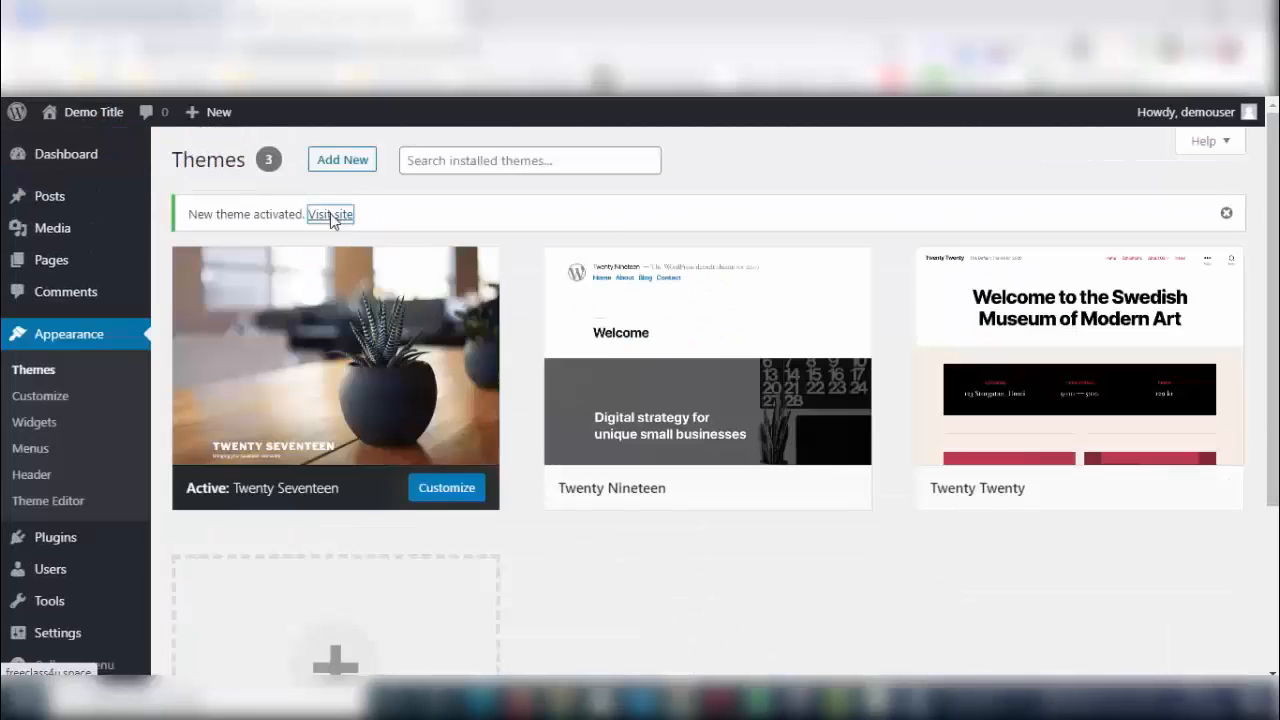
# Open the live site from the theme activation notice in a new browser tab and switch to it
pyautogui.rightClick(331, 219)
pyautogui.click(408, 229)
pyautogui.click(572, 26)
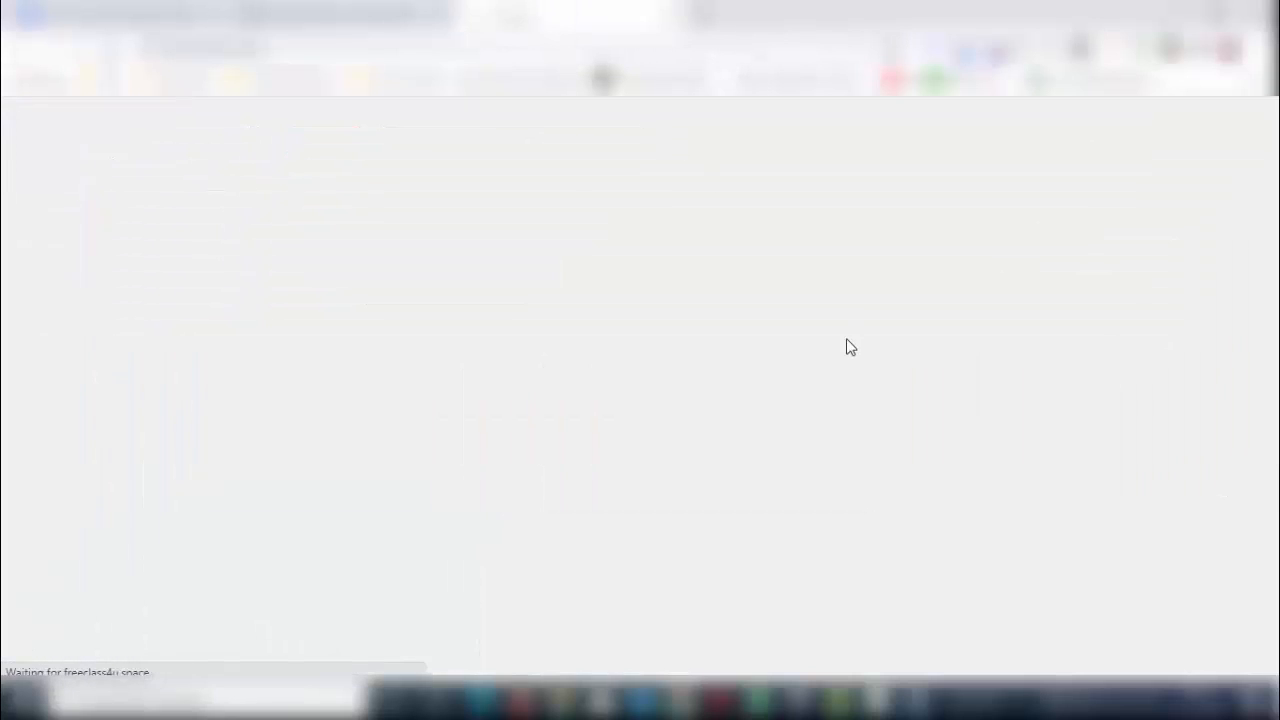